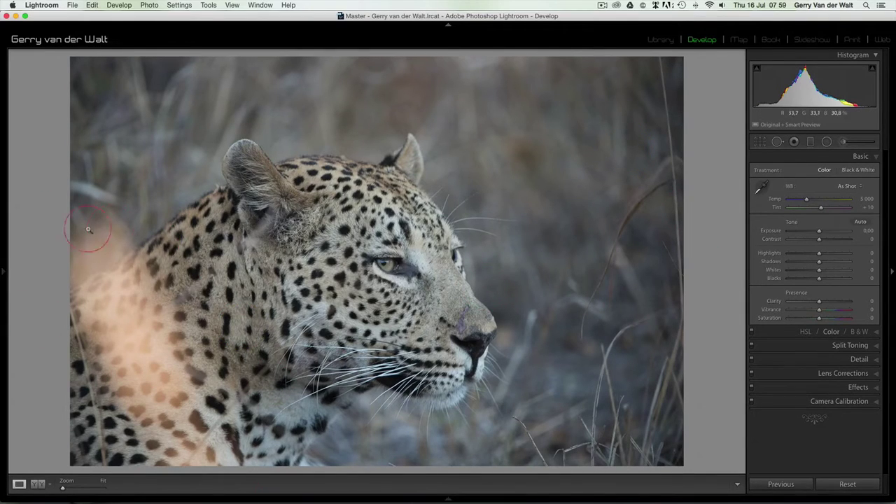
# - Set the leopard photo's Whites to +54, Blacks to -17 and Clarity to +42
pyautogui.moveTo(4, 231)
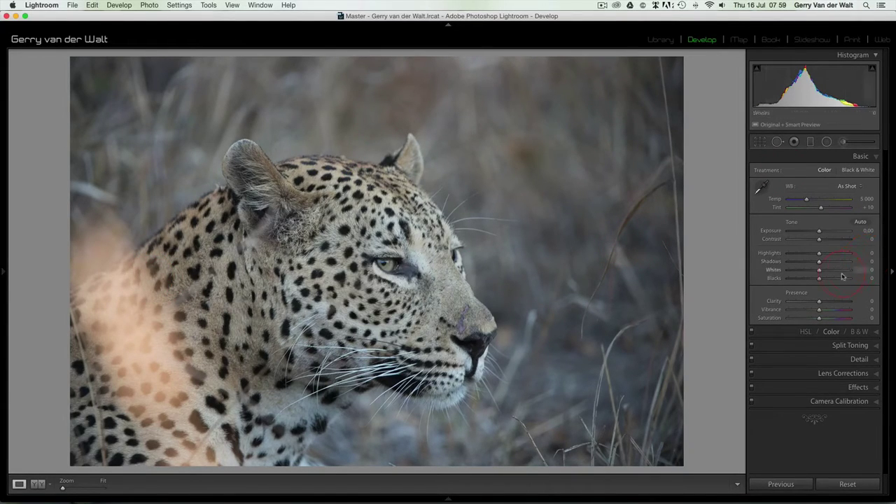
pyautogui.moveTo(817, 279); pyautogui.dragTo(836, 273)
pyautogui.click(821, 303)
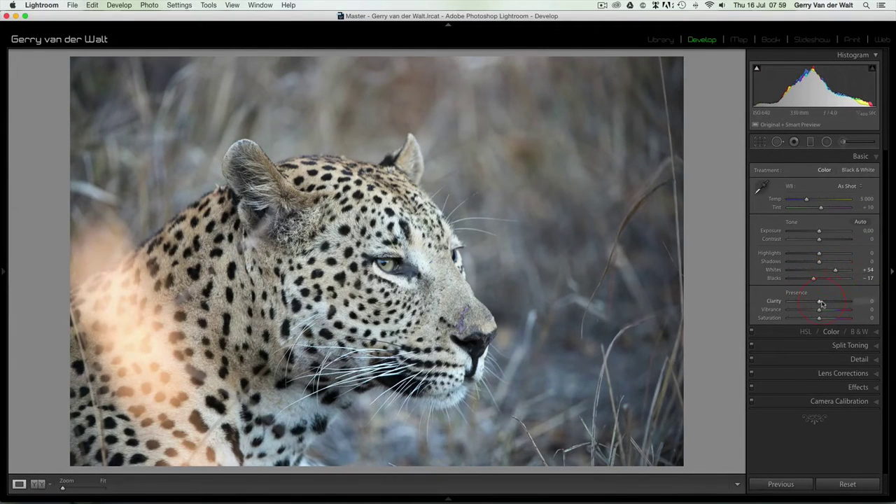
pyautogui.moveTo(821, 303); pyautogui.dragTo(833, 304)
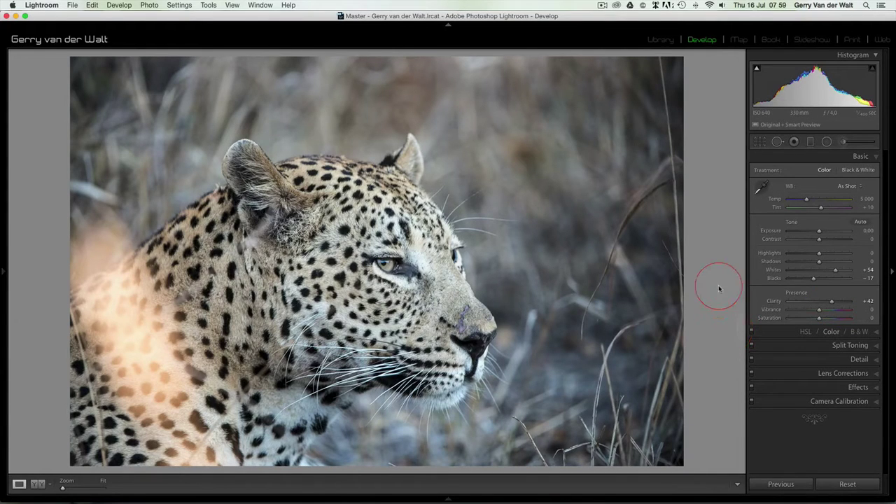
# - Raise the photo's Exposure to +0.35 and Vibrance to +19
pyautogui.moveTo(818, 233); pyautogui.dragTo(820, 235)
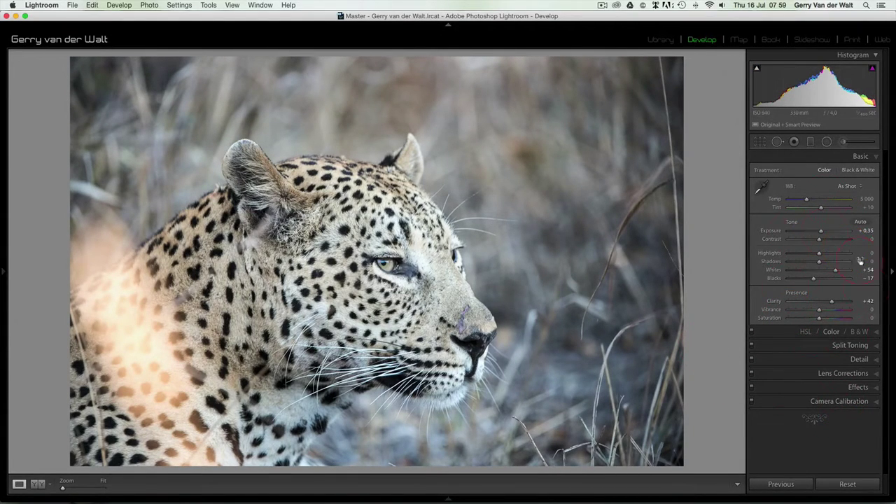
pyautogui.moveTo(820, 310); pyautogui.dragTo(823, 312)
pyautogui.moveTo(825, 314); pyautogui.dragTo(824, 315)
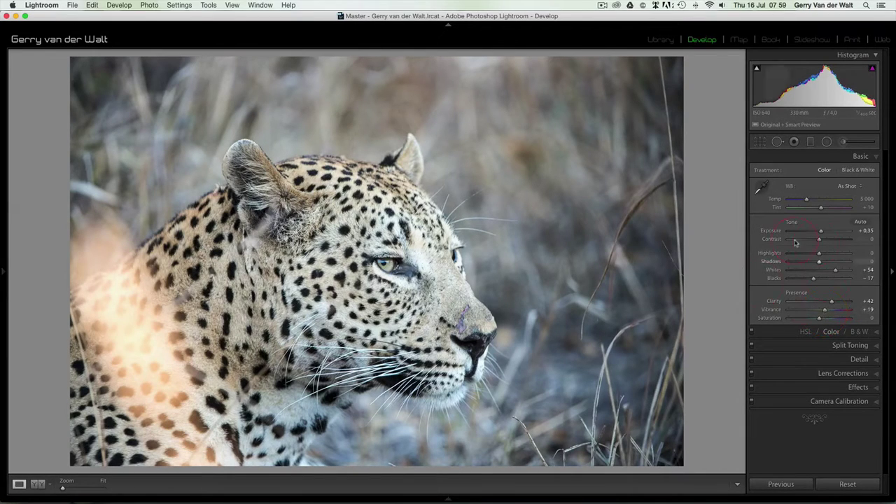
# - Convert the photo to black and white and set the mix to Orange -82, Yellow -37 and Blue -41, comparing with the original
pyautogui.click(858, 331)
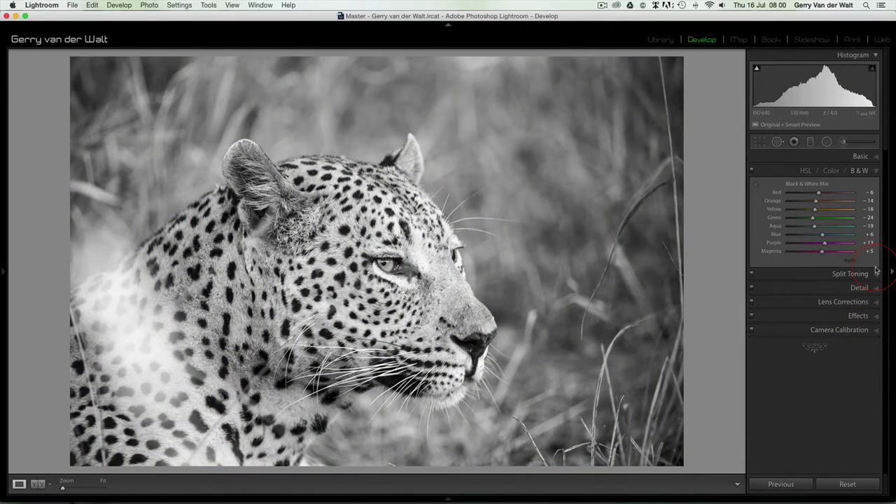
pyautogui.press('y')
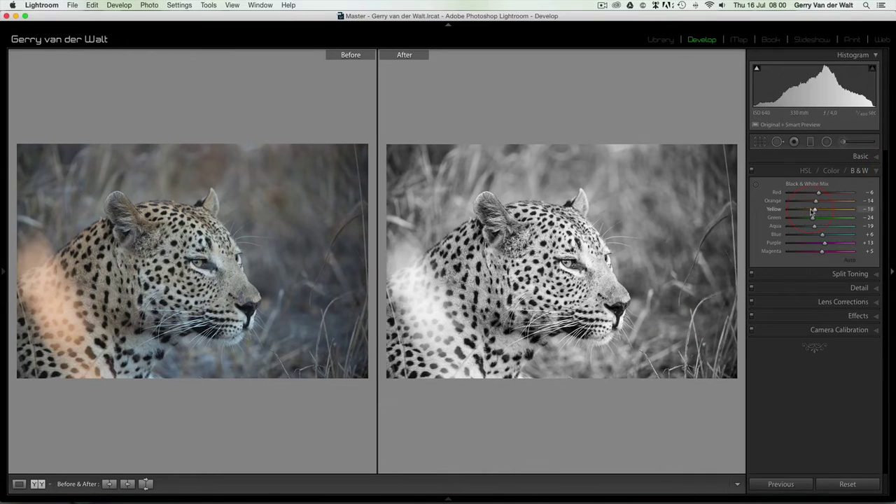
pyautogui.moveTo(816, 203)
pyautogui.mouseDown()
pyautogui.moveTo(785, 203)
pyautogui.moveTo(812, 203)
pyautogui.moveTo(787, 204)
pyautogui.moveTo(817, 211)
pyautogui.moveTo(803, 211)
pyautogui.moveTo(809, 215)
pyautogui.mouseUp()
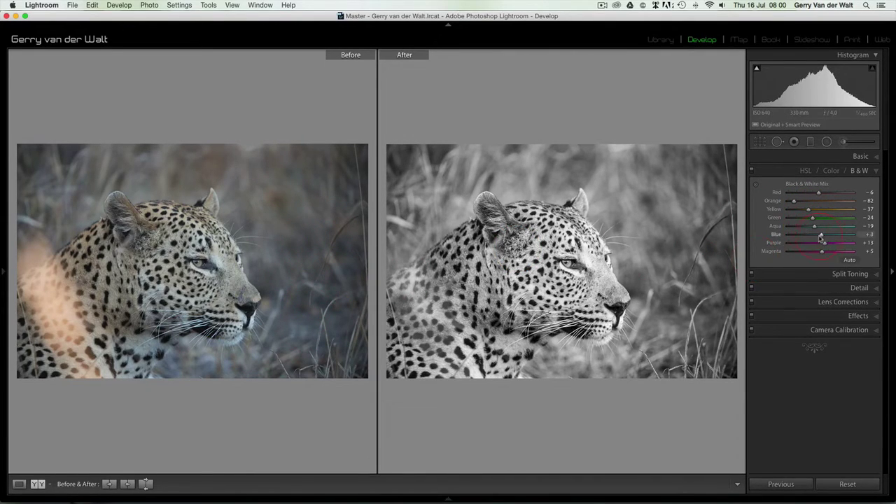
pyautogui.moveTo(821, 238)
pyautogui.mouseDown()
pyautogui.moveTo(793, 240)
pyautogui.moveTo(816, 241)
pyautogui.moveTo(799, 241)
pyautogui.moveTo(807, 243)
pyautogui.mouseUp()
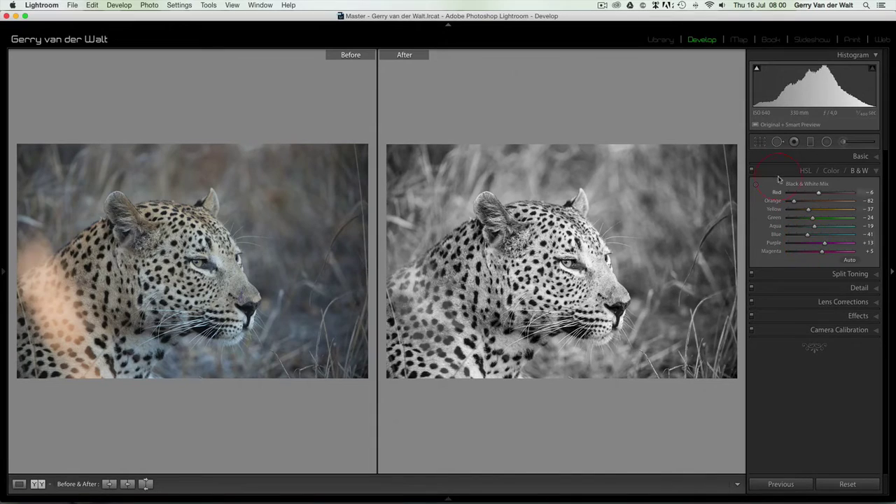
pyautogui.click(753, 173)
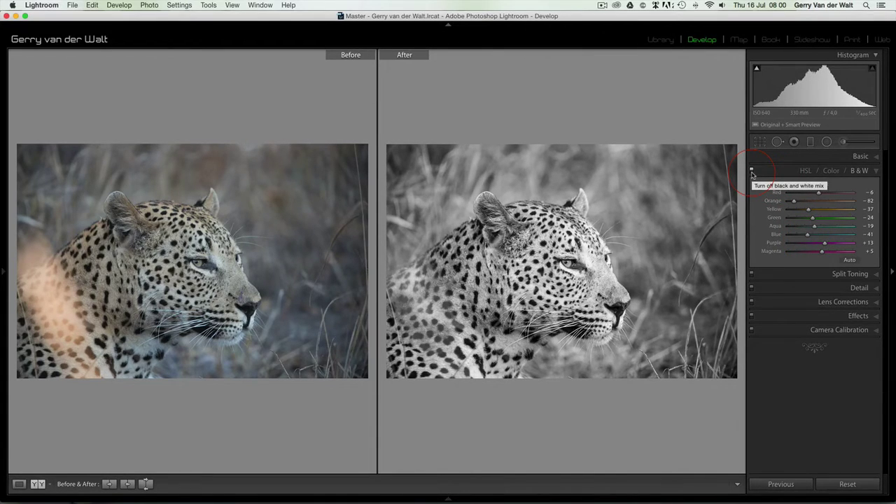
# - Deepen the black-and-white photo's Blacks to -66 and return to the single-photo view
pyautogui.click(862, 156)
pyautogui.moveTo(813, 280); pyautogui.dragTo(798, 283)
pyautogui.press('y')
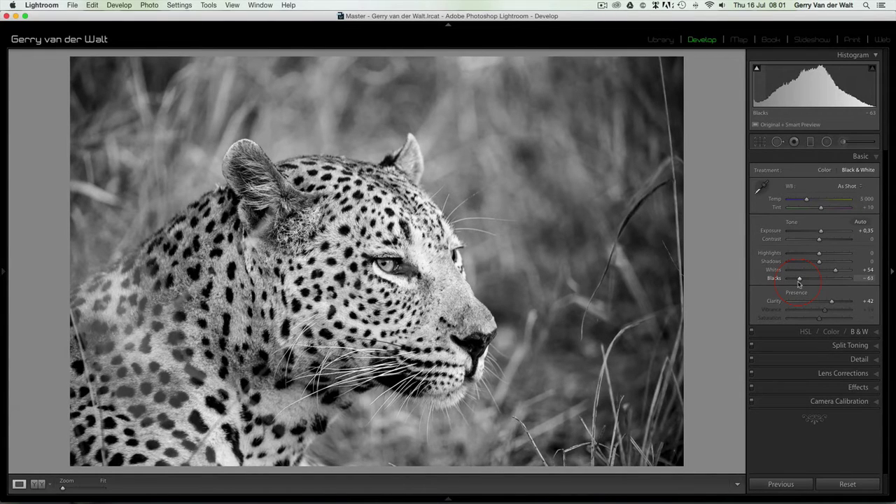
pyautogui.click(803, 270)
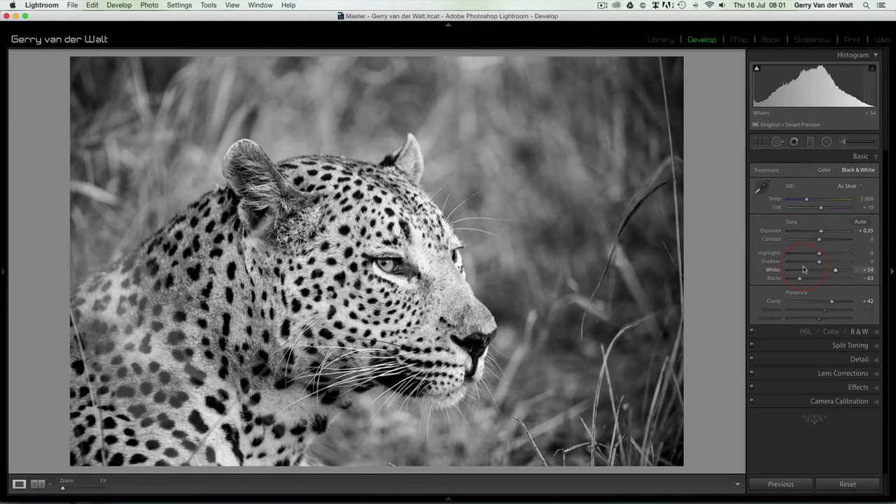
pyautogui.moveTo(803, 277); pyautogui.dragTo(803, 277)
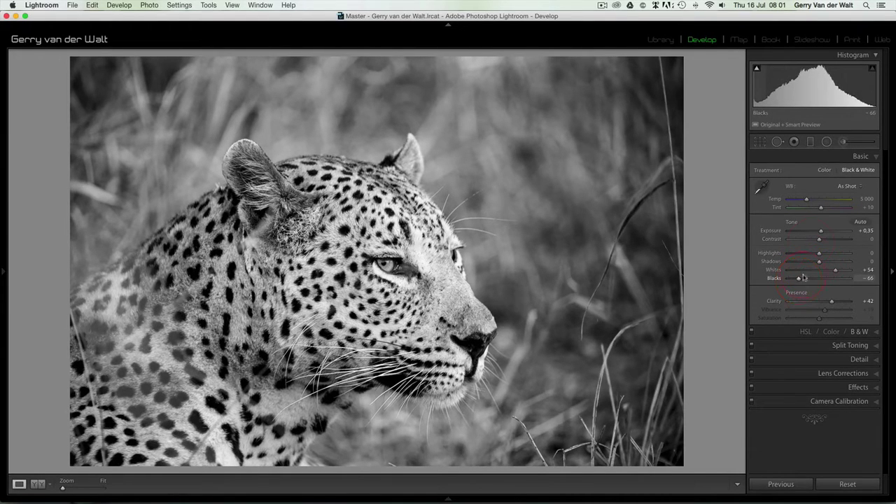
# - Set Contrast to +17 and Shadows to +41, and compare the result with the original side by side
pyautogui.click(820, 241)
pyautogui.moveTo(825, 245); pyautogui.dragTo(853, 245)
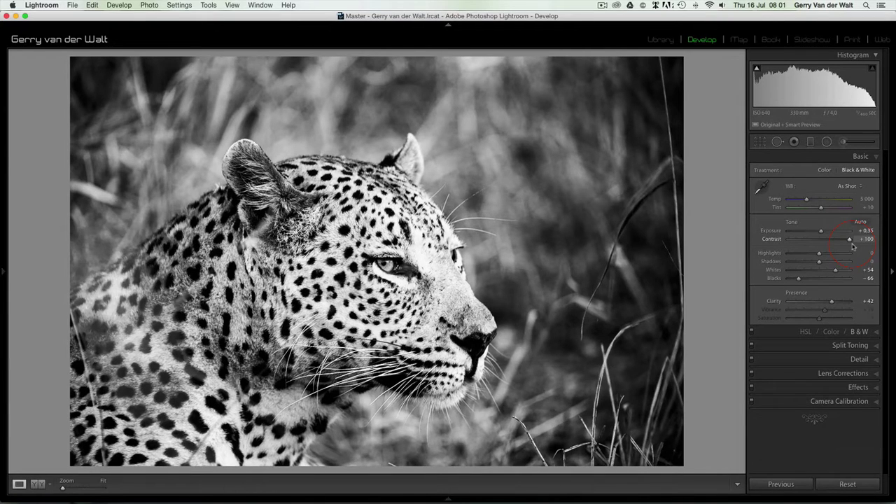
pyautogui.moveTo(852, 246); pyautogui.dragTo(822, 263)
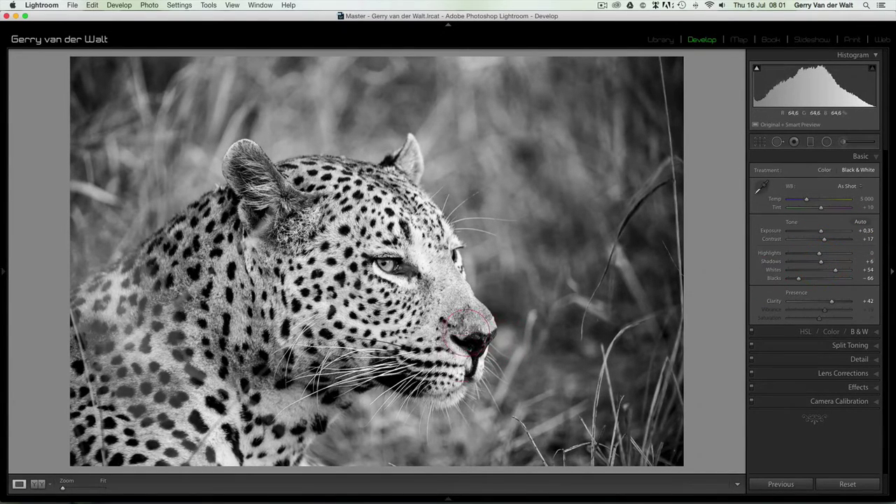
pyautogui.moveTo(823, 264); pyautogui.dragTo(832, 267)
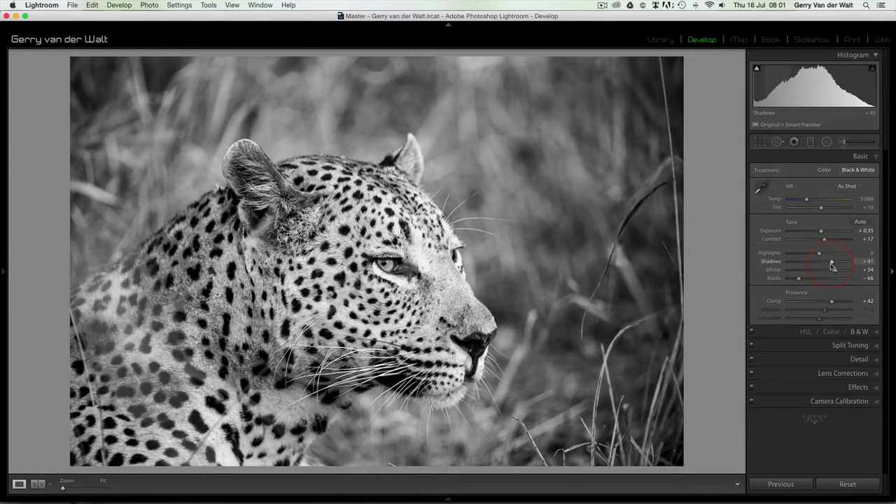
pyautogui.press('y')
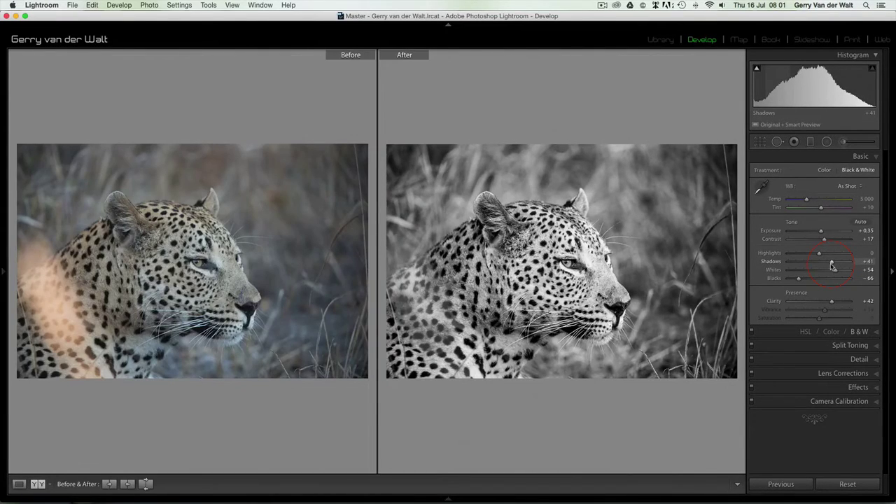
pyautogui.press('y')
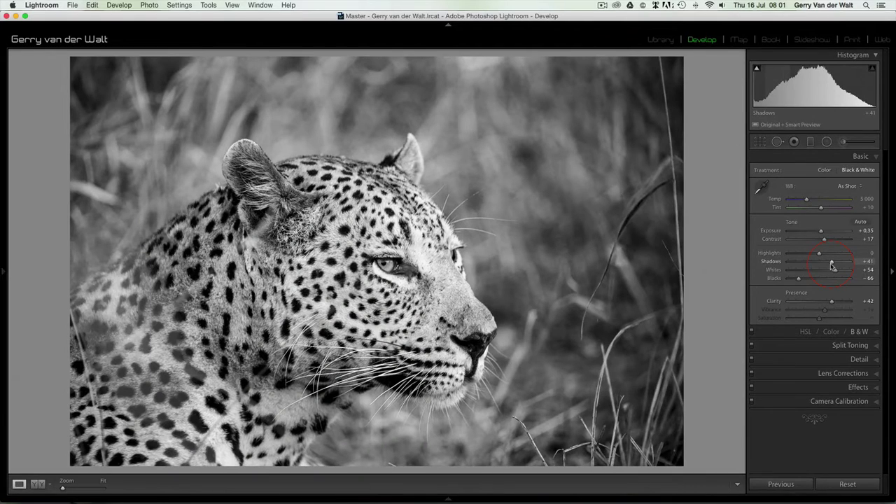
# - Set up an Adjustment Brush with Exposure -1.34, Shadows -26, Clarity -18 and a brush size of 43
pyautogui.click(843, 141)
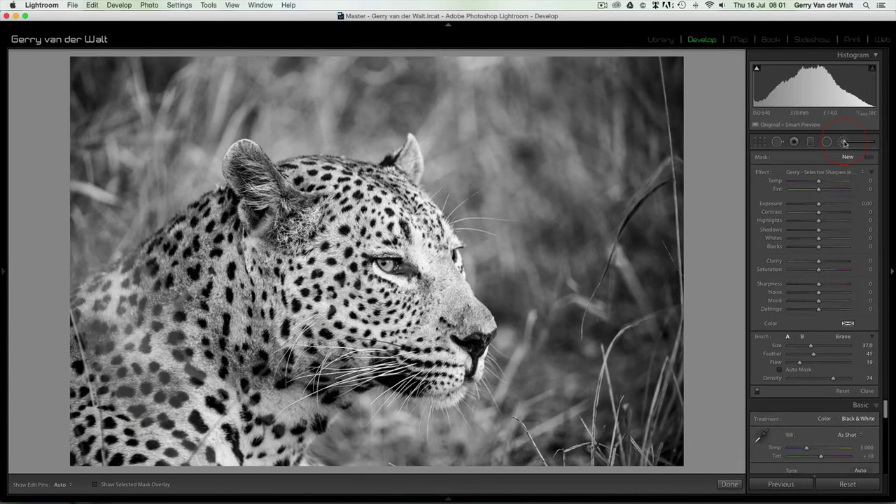
pyautogui.click(778, 212)
pyautogui.click(866, 232)
pyautogui.moveTo(818, 204); pyautogui.dragTo(812, 233)
pyautogui.click(818, 262)
pyautogui.moveTo(818, 263); pyautogui.dragTo(813, 262)
pyautogui.click(810, 205)
pyautogui.moveTo(810, 207); pyautogui.dragTo(808, 205)
pyautogui.click(831, 379)
pyautogui.scroll(-1, 644, 197)
pyautogui.click(644, 197)
pyautogui.scroll(-6, 644, 197)
pyautogui.click(812, 237)
pyautogui.click(811, 231)
pyautogui.click(814, 262)
pyautogui.press('h')
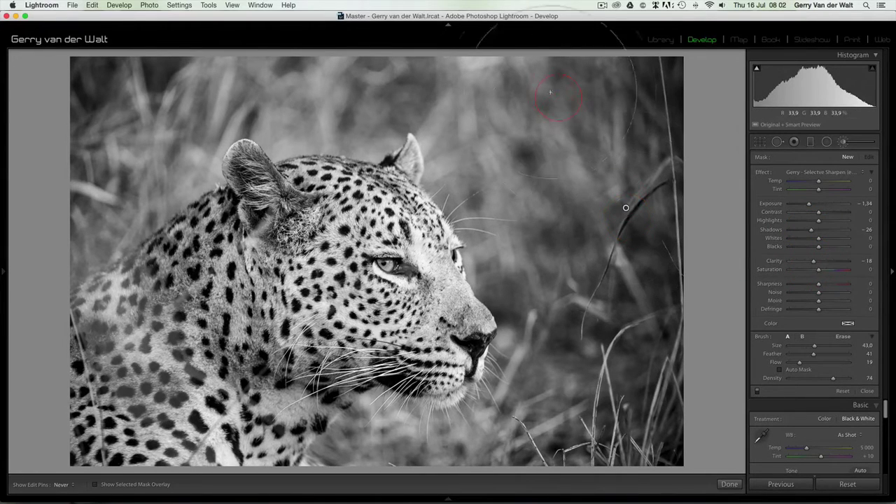
# - Paint the darkening brush over the background in front of the leopard's face, using a feather of 70
pyautogui.scroll(5, 528, 80)
pyautogui.moveTo(626, 208); pyautogui.dragTo(655, 264)
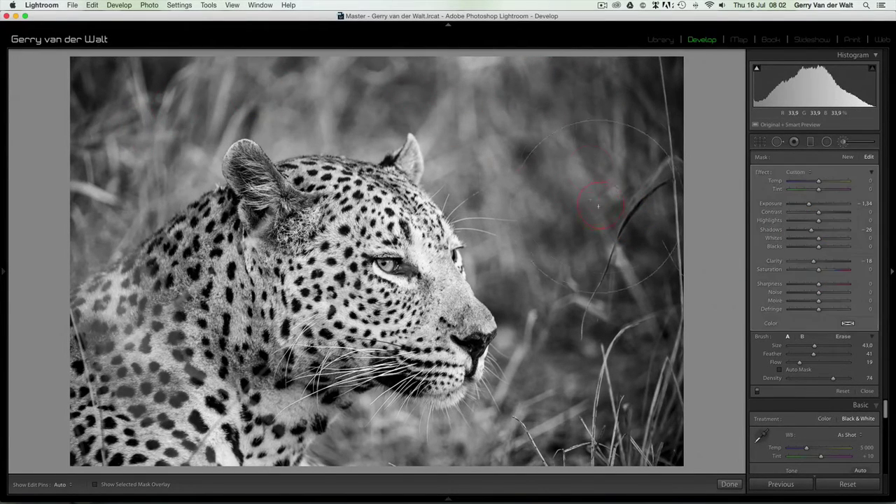
pyautogui.hotkey('shift', '[')
pyautogui.hotkey('shift', '[')
pyautogui.hotkey('shift', '[')
pyautogui.hotkey('shift', '[')
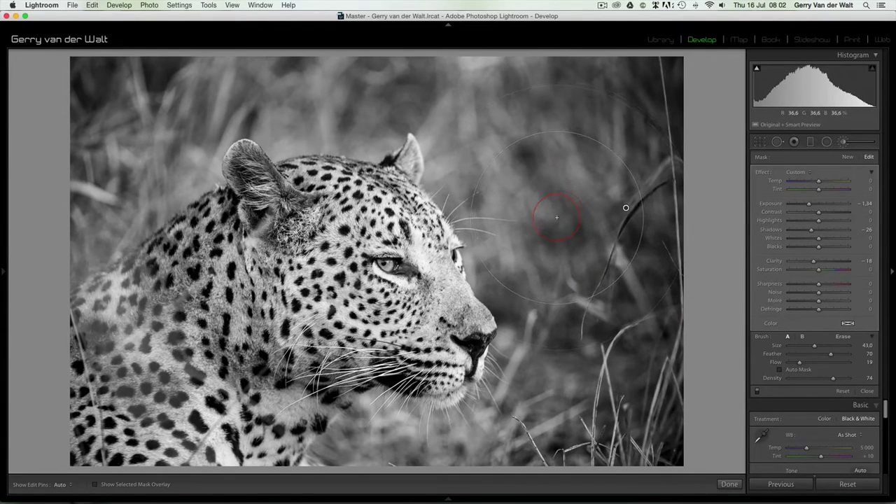
pyautogui.press('h')
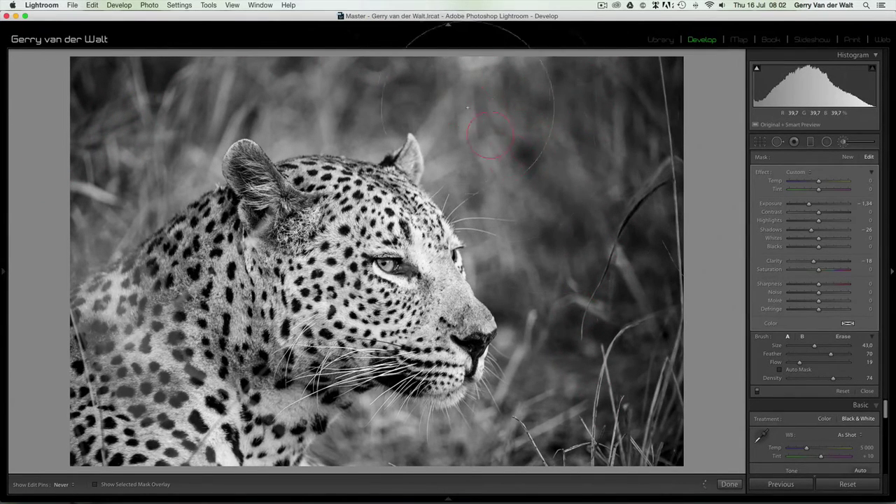
# - Reduce the brush size to 27 and darken the background close to the leopard, above its head and behind its back
pyautogui.press('h')
pyautogui.press('[')
pyautogui.press('[')
pyautogui.press('[')
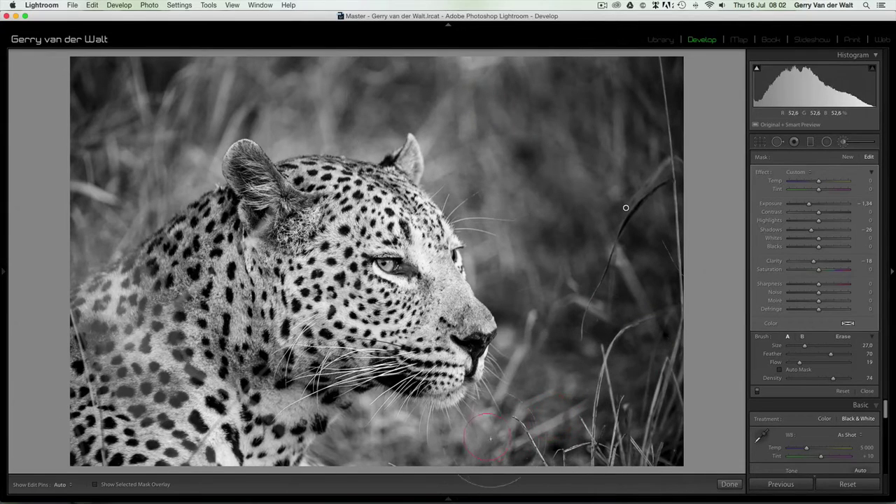
pyautogui.press('h')
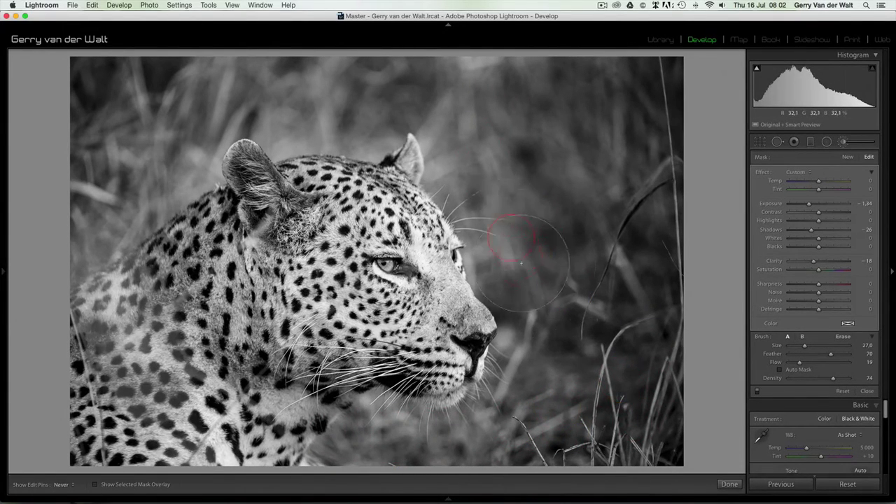
pyautogui.moveTo(270, 102); pyautogui.dragTo(392, 105)
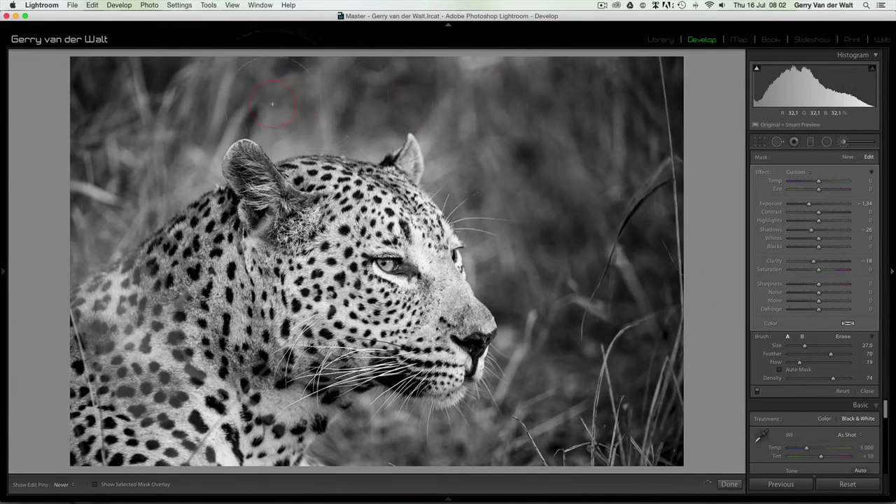
pyautogui.moveTo(132, 179)
pyautogui.mouseDown()
pyautogui.moveTo(98, 197)
pyautogui.moveTo(81, 223)
pyautogui.mouseUp()
pyautogui.press('h')
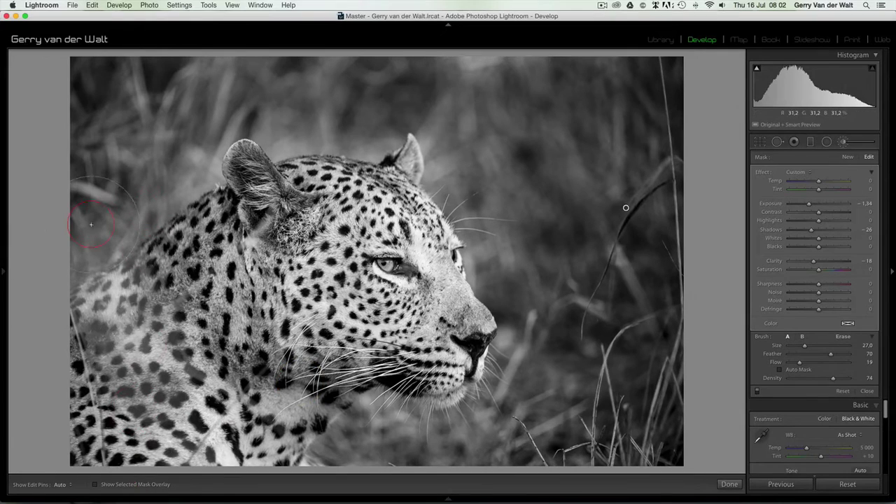
pyautogui.press('h')
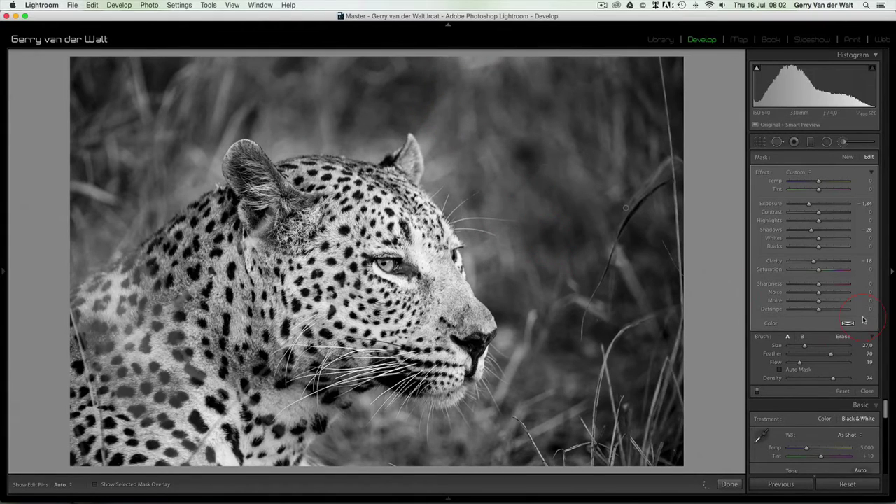
# - Switch the brush adjustments off and on to compare the background before and after darkening
pyautogui.click(756, 391)
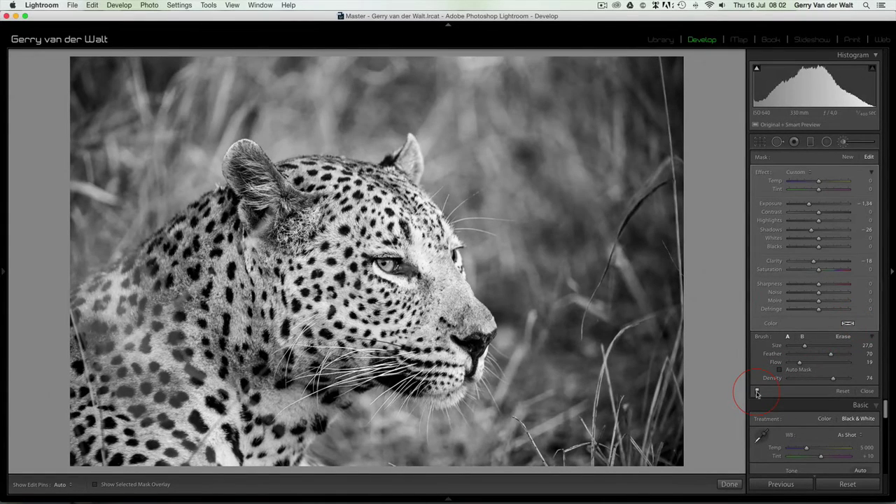
pyautogui.click(757, 391)
pyautogui.click(756, 391)
pyautogui.click(756, 391)
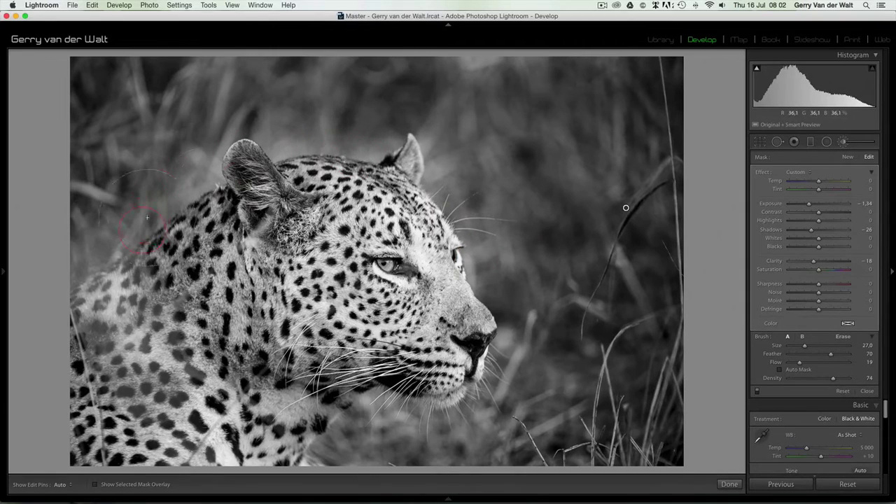
pyautogui.click(757, 391)
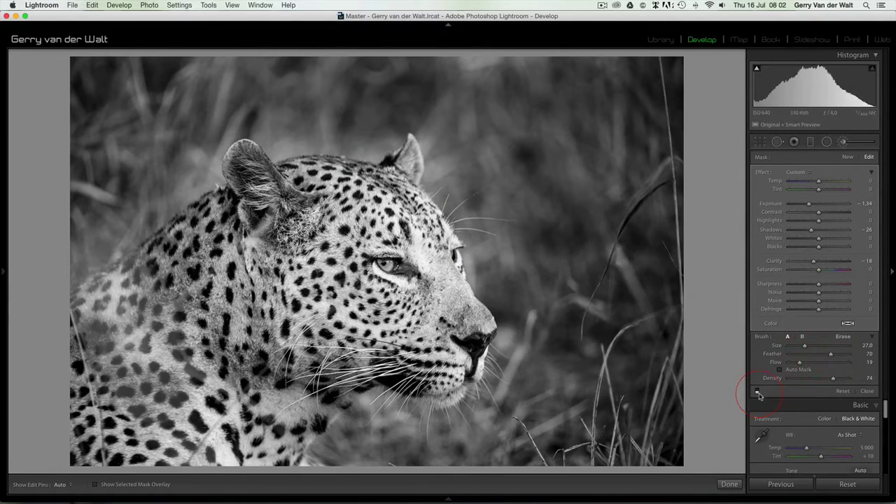
pyautogui.click(757, 391)
# - Start a new brush mask with all effects reset, Exposure at -0.79 and a brush size of 13
pyautogui.scroll(-3, 610, 302)
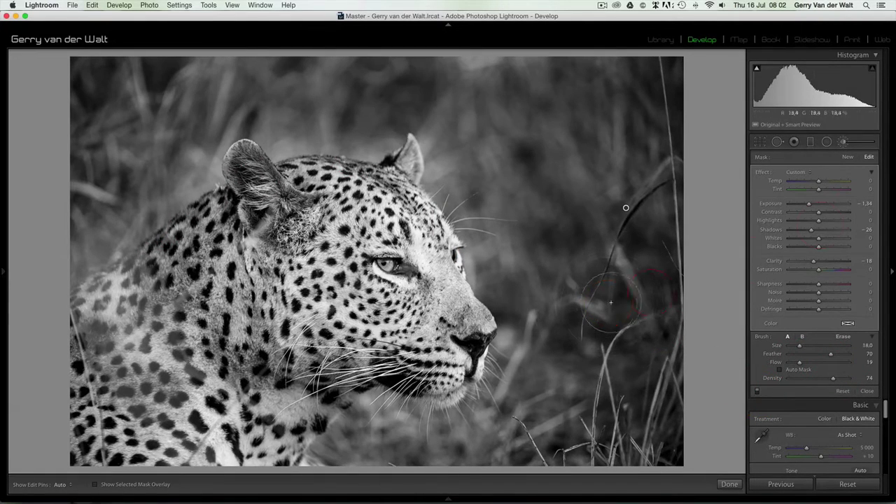
pyautogui.click(840, 158)
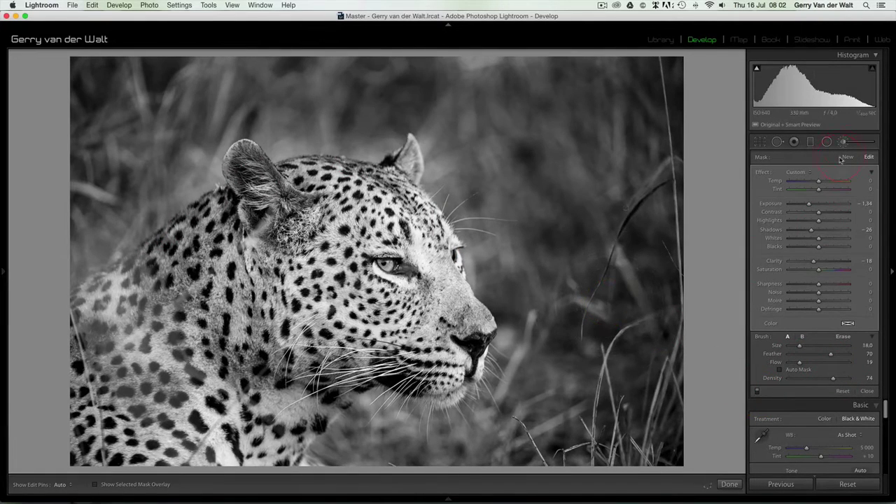
pyautogui.doubleClick(763, 175)
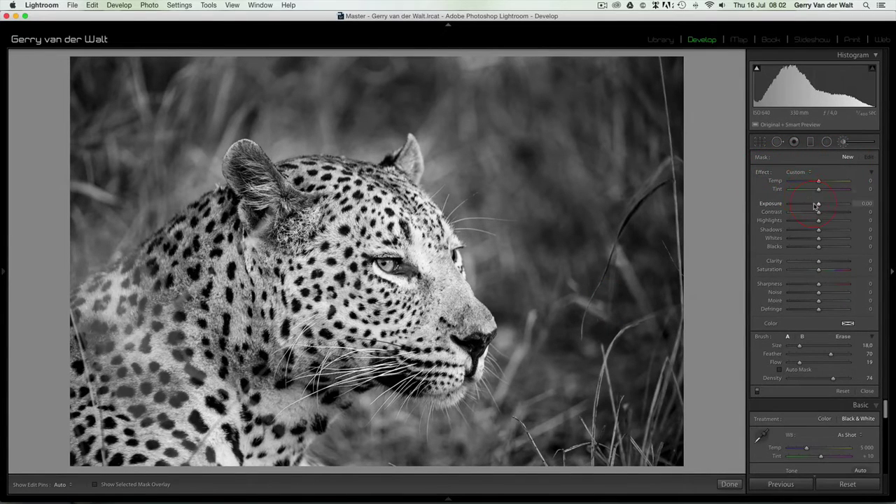
pyautogui.moveTo(818, 203); pyautogui.dragTo(813, 203)
pyautogui.press('h')
pyautogui.press('[')
pyautogui.press('[')
pyautogui.press('[')
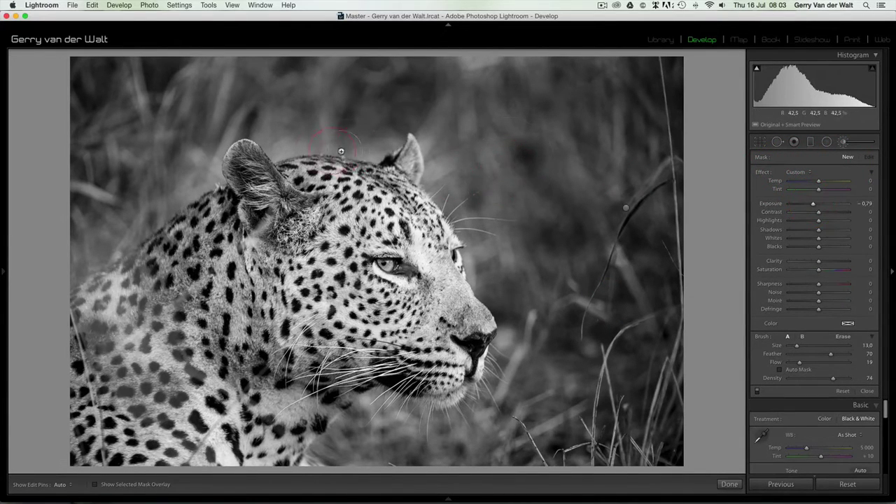
# - Darken the background tightly along the leopard's head, ears, forehead and back with the new brush, and compare with the brush adjustments off and on
pyautogui.moveTo(314, 148); pyautogui.dragTo(311, 144)
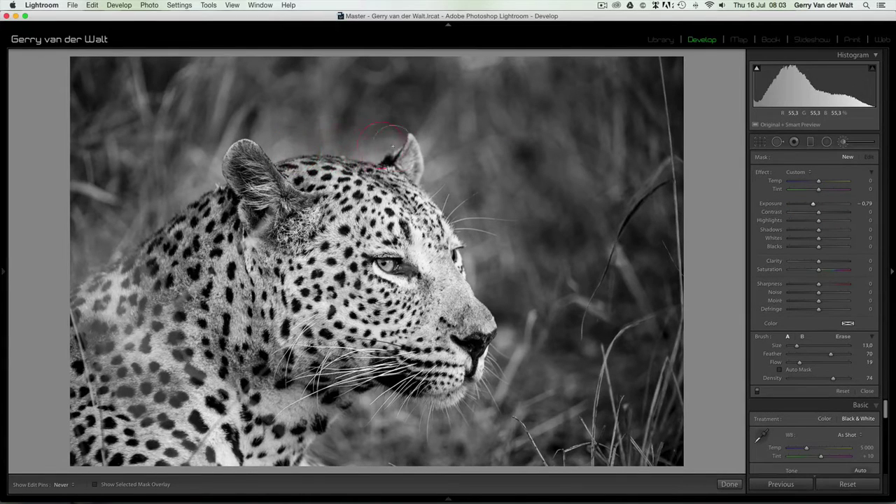
pyautogui.moveTo(381, 140)
pyautogui.mouseDown()
pyautogui.moveTo(400, 167)
pyautogui.moveTo(417, 165)
pyautogui.mouseUp()
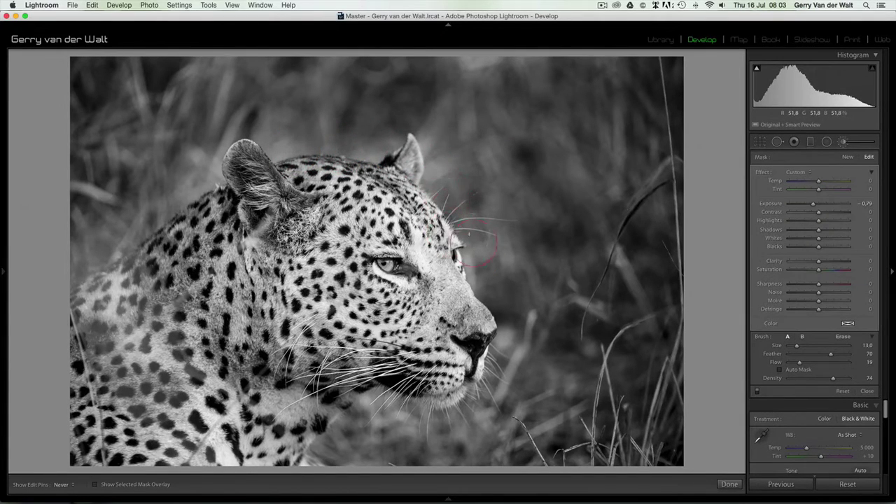
pyautogui.press('h')
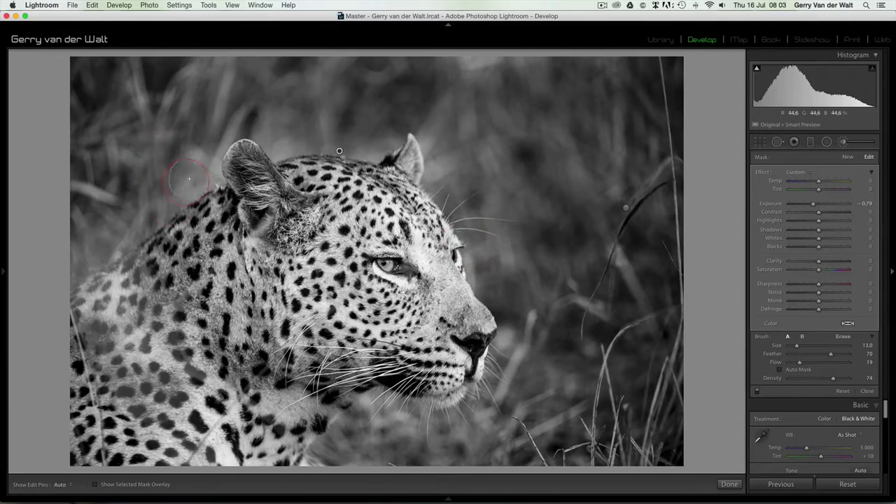
pyautogui.press('h')
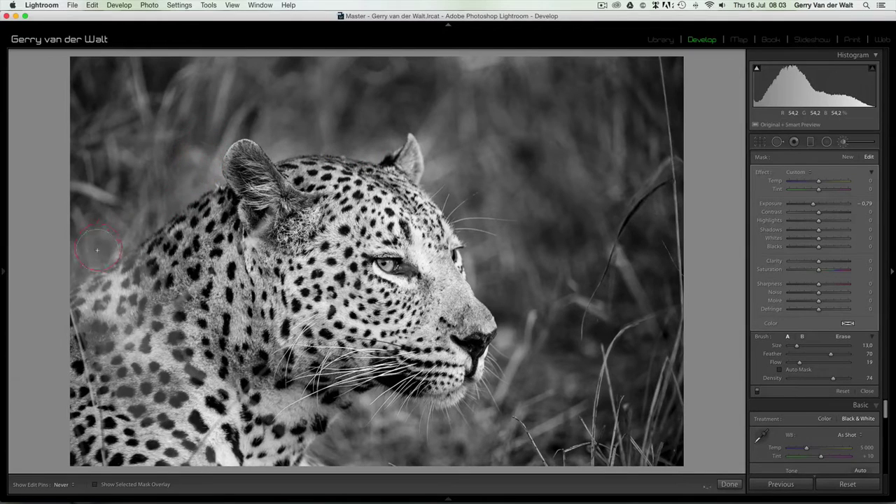
pyautogui.moveTo(339, 151)
pyautogui.mouseDown()
pyautogui.moveTo(370, 150)
pyautogui.moveTo(410, 130)
pyautogui.moveTo(432, 142)
pyautogui.moveTo(444, 177)
pyautogui.mouseUp()
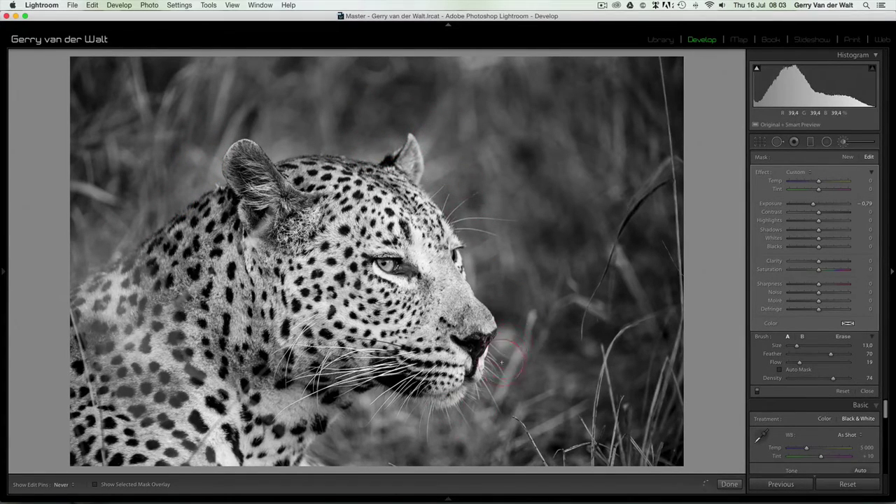
pyautogui.click(756, 391)
pyautogui.click(756, 391)
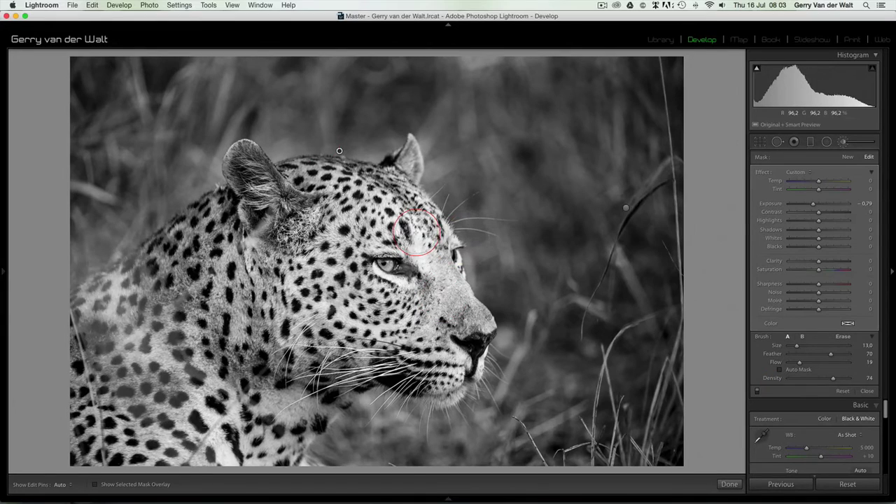
# - Start a new brush mask with the saved Selective Sharpen preset, enlarge the brush to 31 and paint over the leopard's face and neck
pyautogui.click(848, 158)
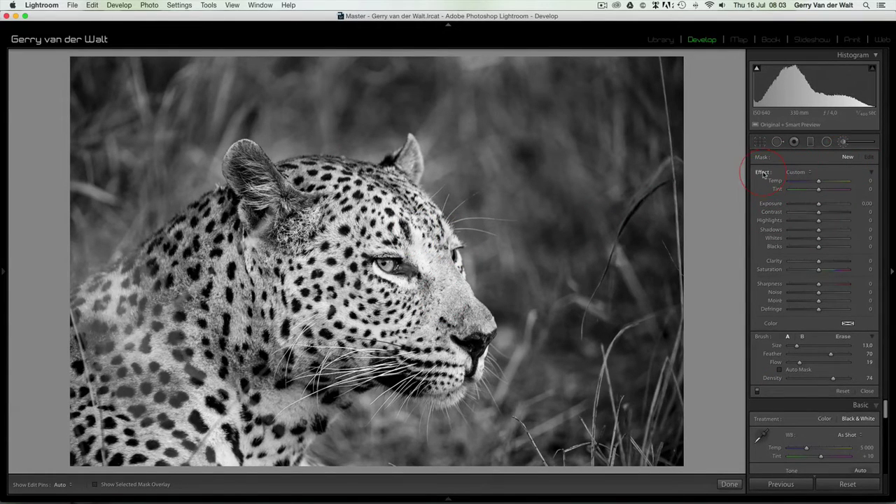
pyautogui.click(796, 172)
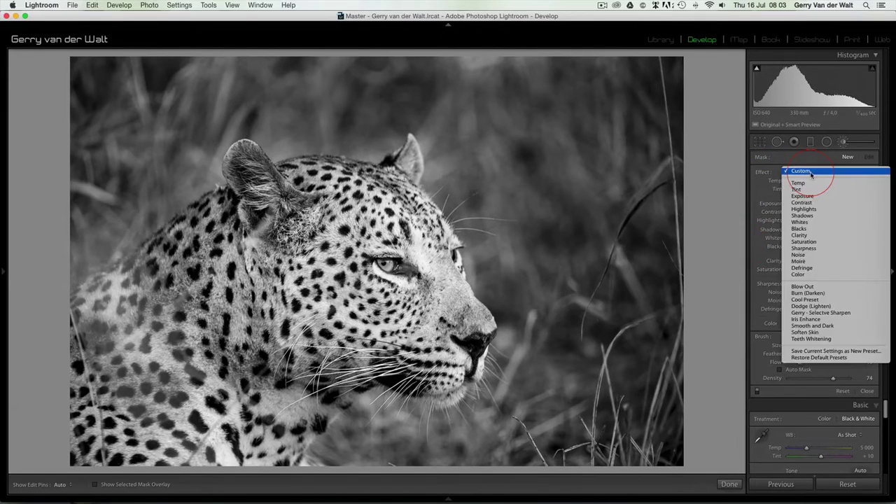
pyautogui.click(833, 313)
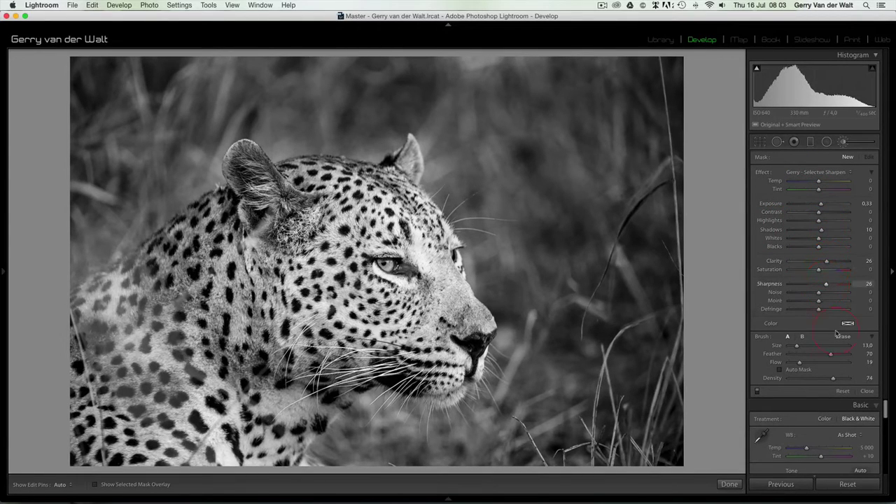
pyautogui.scroll(3, 355, 218)
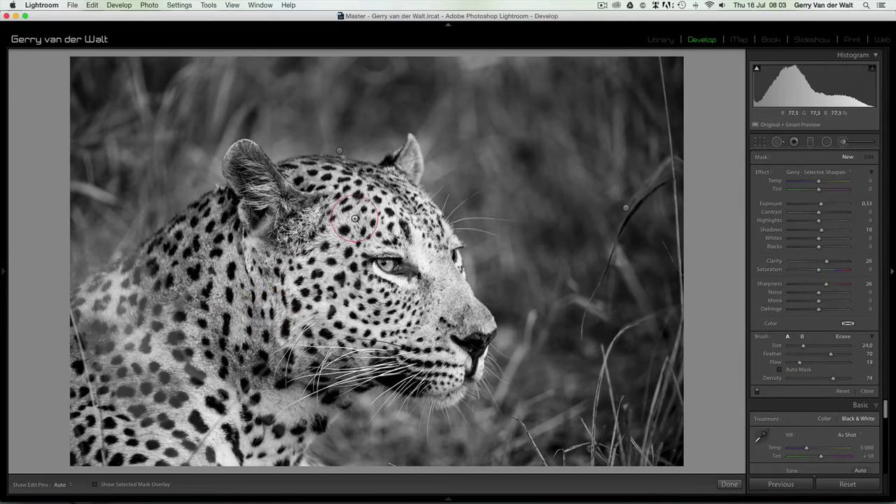
pyautogui.scroll(2, 339, 260)
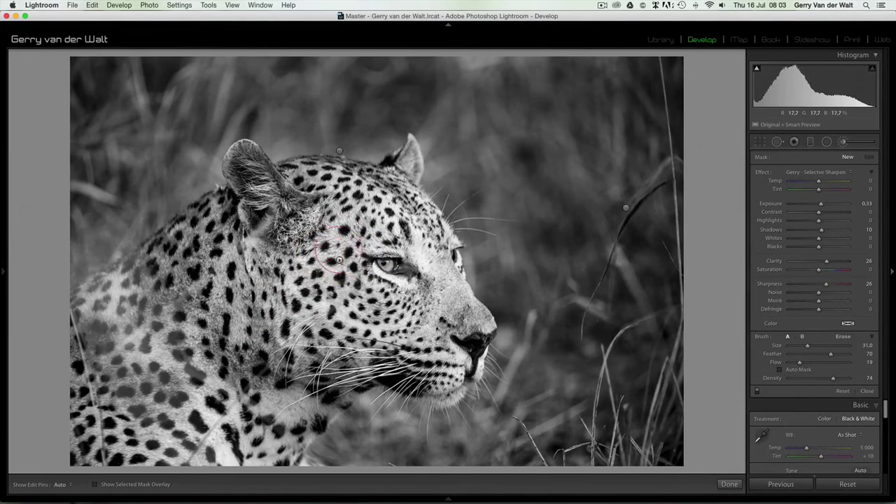
pyautogui.press('h')
pyautogui.moveTo(256, 308)
pyautogui.mouseDown()
pyautogui.moveTo(224, 301)
pyautogui.moveTo(235, 299)
pyautogui.mouseUp()
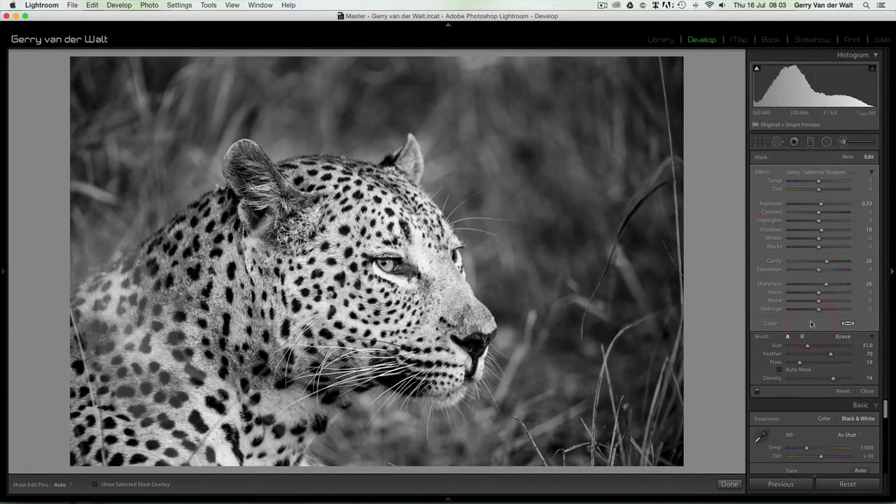
# - Switch the brush adjustments off and on repeatedly to compare the leopard and background with and without the local edits
pyautogui.click(758, 390)
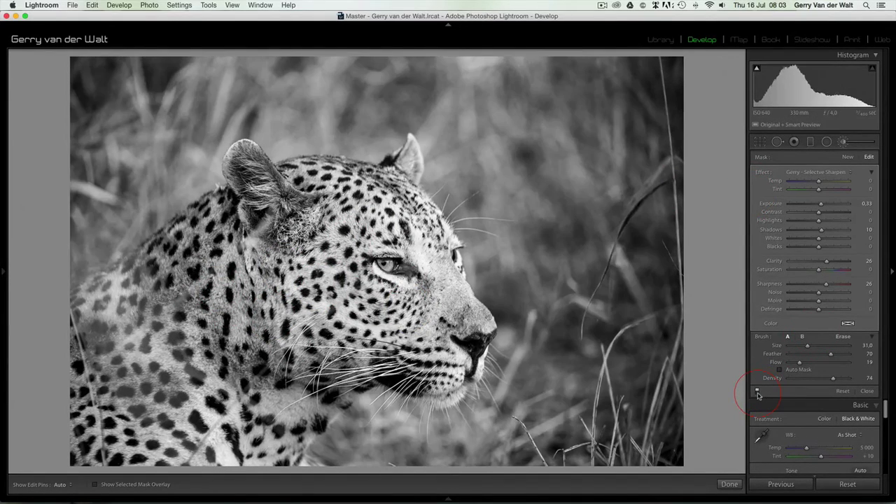
pyautogui.click(757, 392)
pyautogui.click(757, 391)
pyautogui.click(757, 392)
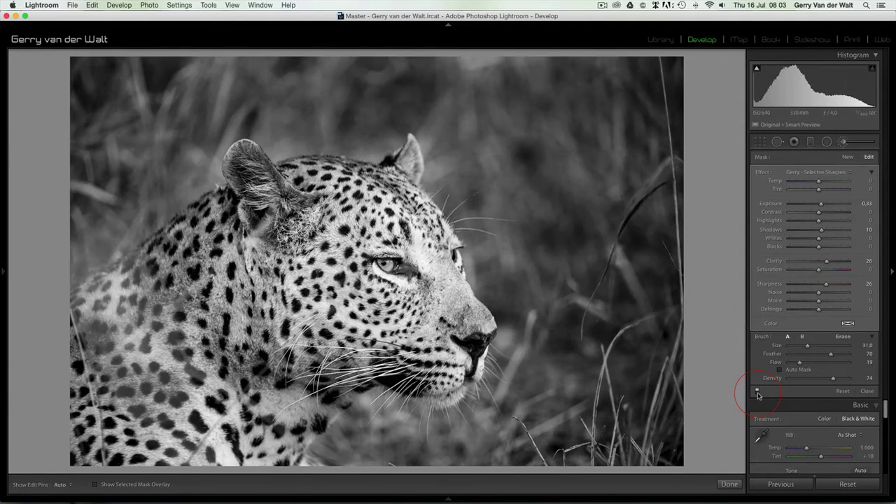
pyautogui.click(758, 392)
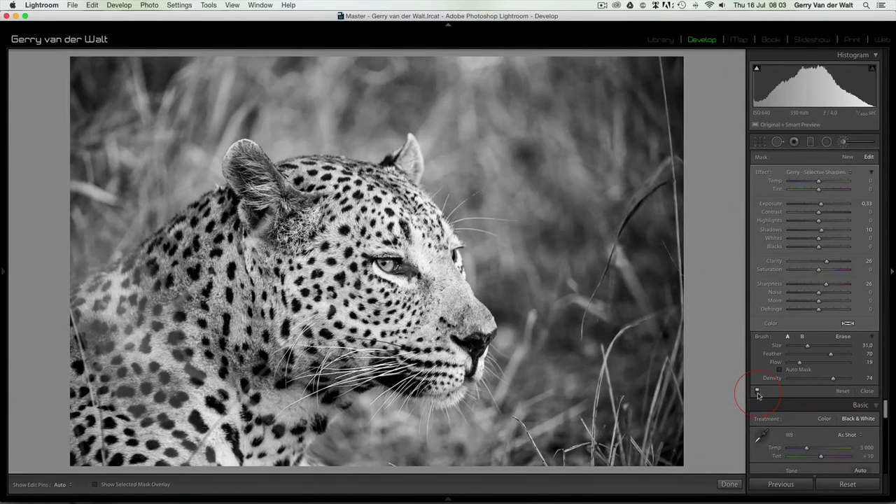
pyautogui.click(757, 391)
# - Start a reset brush mask with Exposure -1.34, Shadows -27 and size 48, and darken the leopard's bright shoulder
pyautogui.click(848, 157)
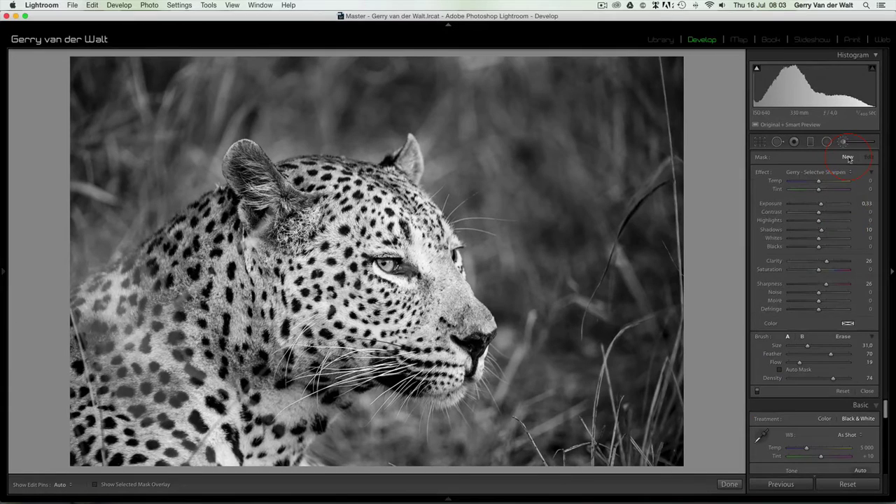
pyautogui.doubleClick(765, 173)
pyautogui.moveTo(818, 203); pyautogui.dragTo(812, 233)
pyautogui.scroll(5, 109, 320)
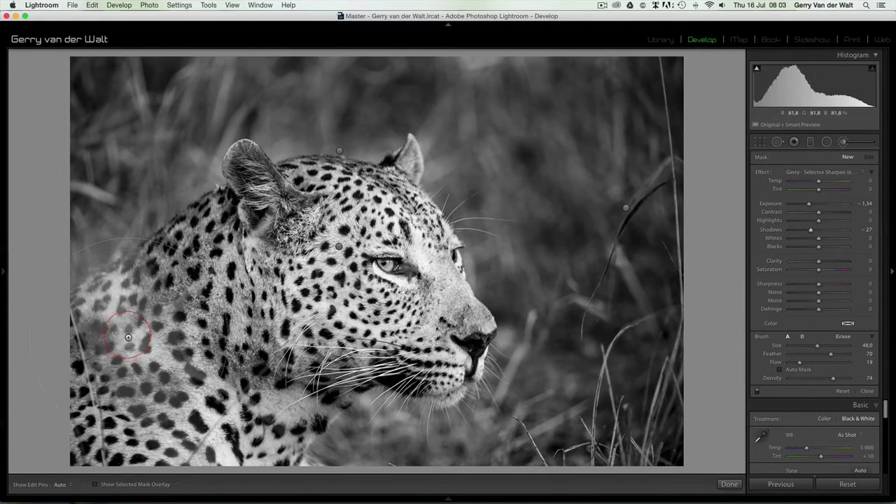
pyautogui.moveTo(113, 310)
pyautogui.mouseDown()
pyautogui.moveTo(171, 424)
pyautogui.moveTo(119, 294)
pyautogui.moveTo(98, 420)
pyautogui.moveTo(168, 392)
pyautogui.mouseUp()
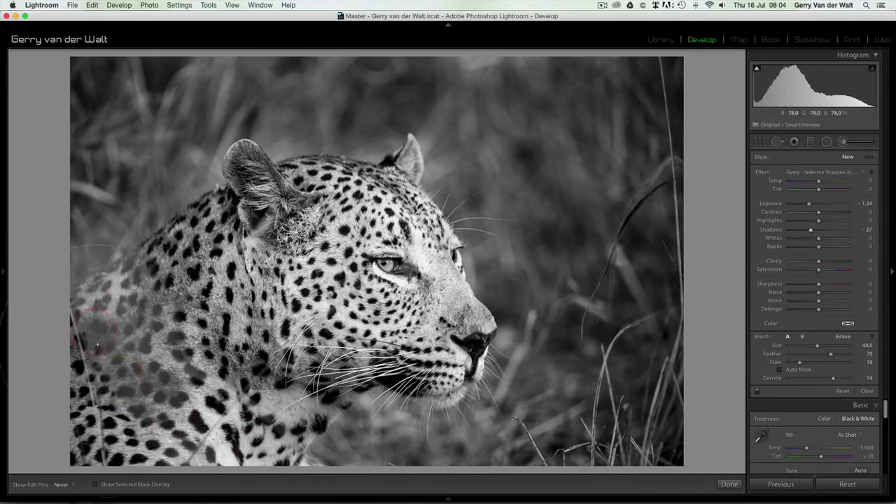
# - Soften the shoulder mask to Exposure -0.51 and Shadows -5, and close the adjustment brush
pyautogui.moveTo(808, 204); pyautogui.dragTo(815, 206)
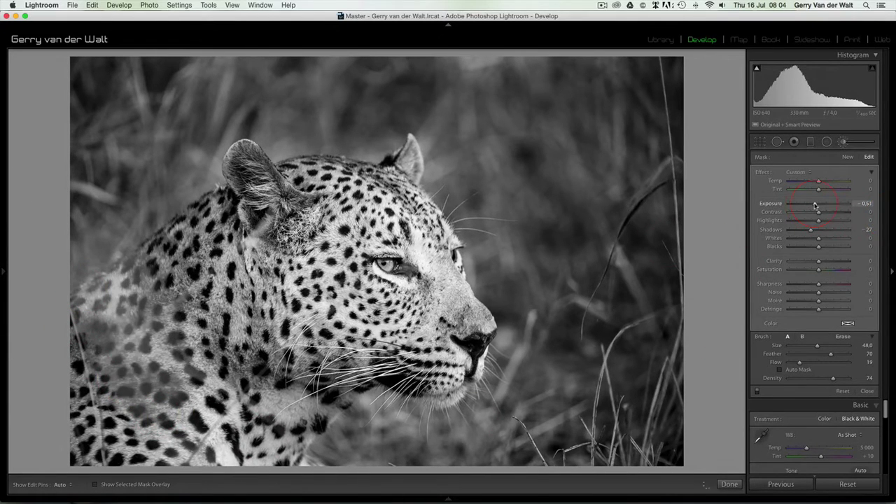
pyautogui.click(812, 231)
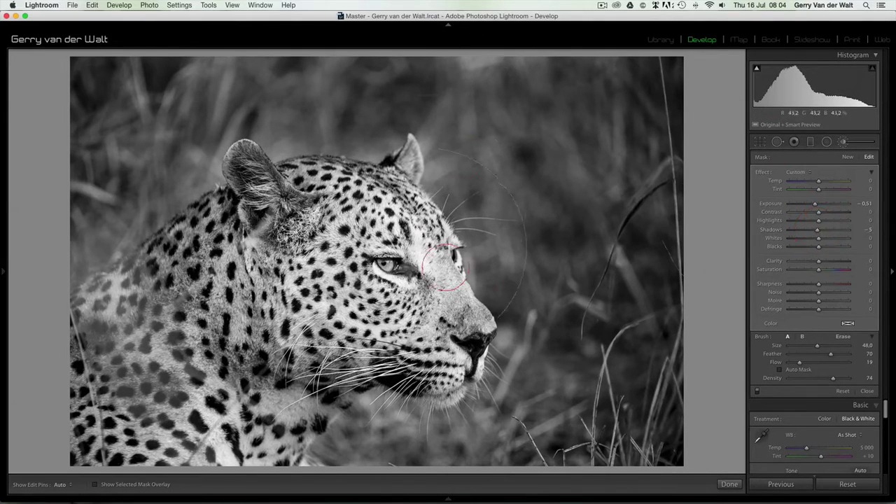
pyautogui.click(846, 353)
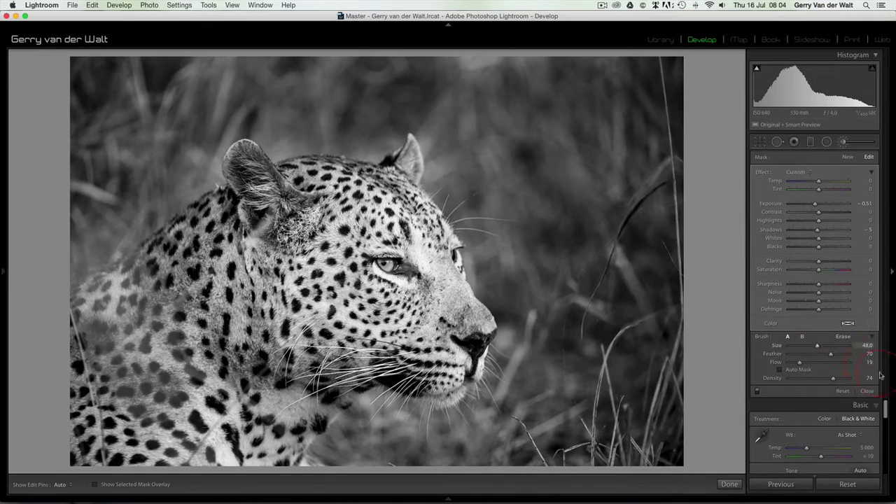
pyautogui.click(866, 392)
# - Lower the Highlights of the whole photo to -16
pyautogui.click(840, 270)
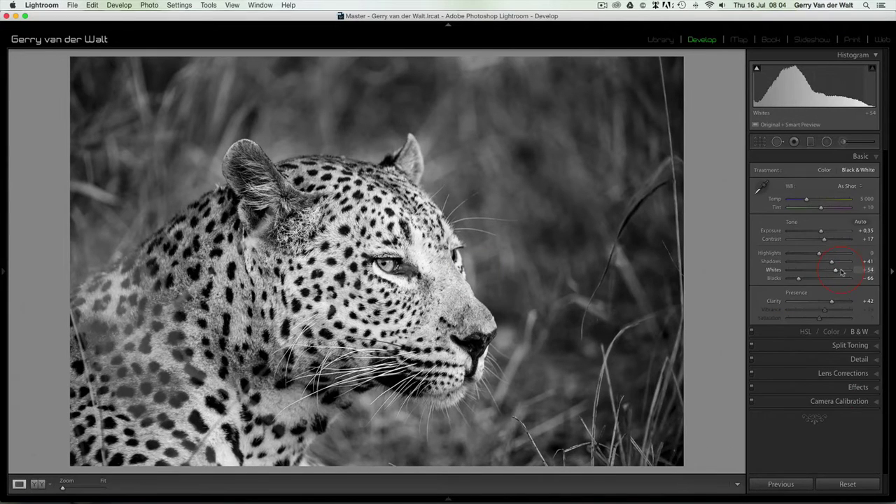
pyautogui.moveTo(819, 253)
pyautogui.mouseDown()
pyautogui.moveTo(802, 258)
pyautogui.moveTo(812, 257)
pyautogui.mouseUp()
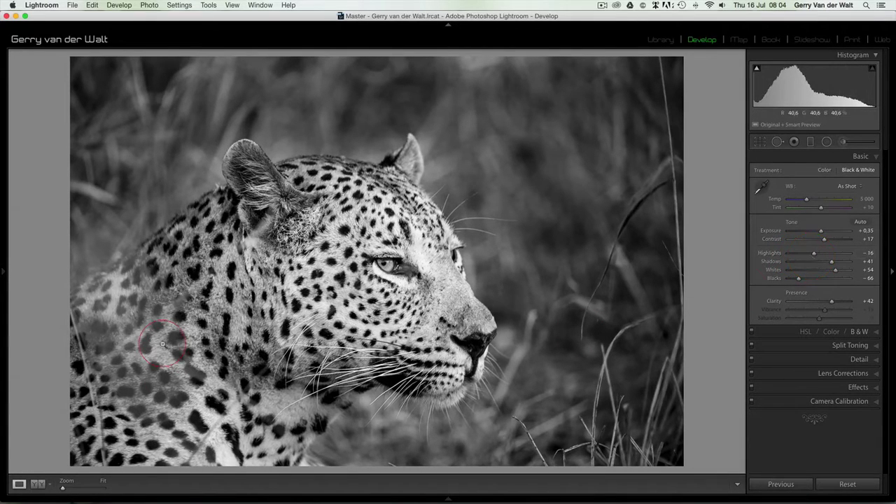
pyautogui.moveTo(3, 270)
# - Crop the photo to a 16 x 9 aspect ratio, tightening and repositioning the frame around the leopard's head, and apply the crop
pyautogui.press('r')
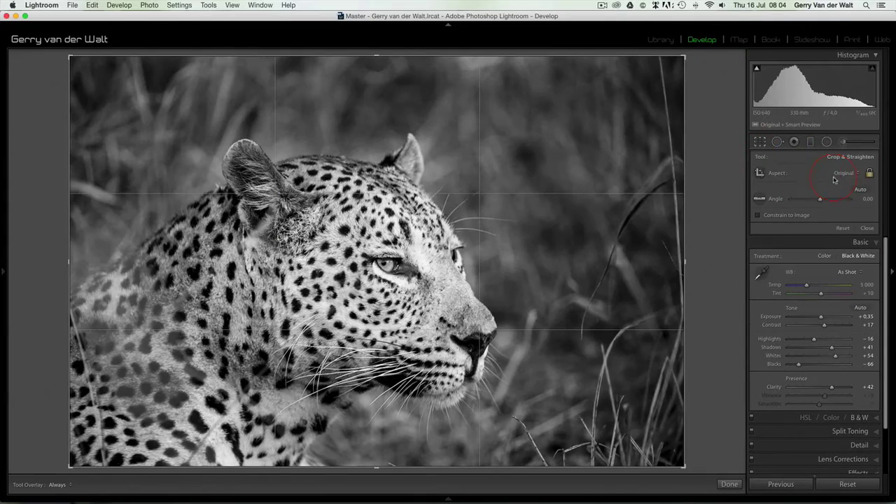
pyautogui.click(847, 173)
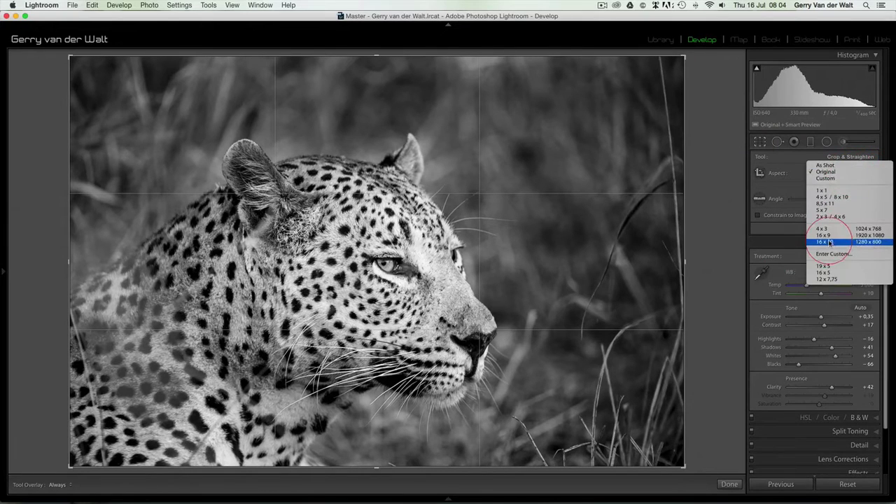
pyautogui.click(847, 231)
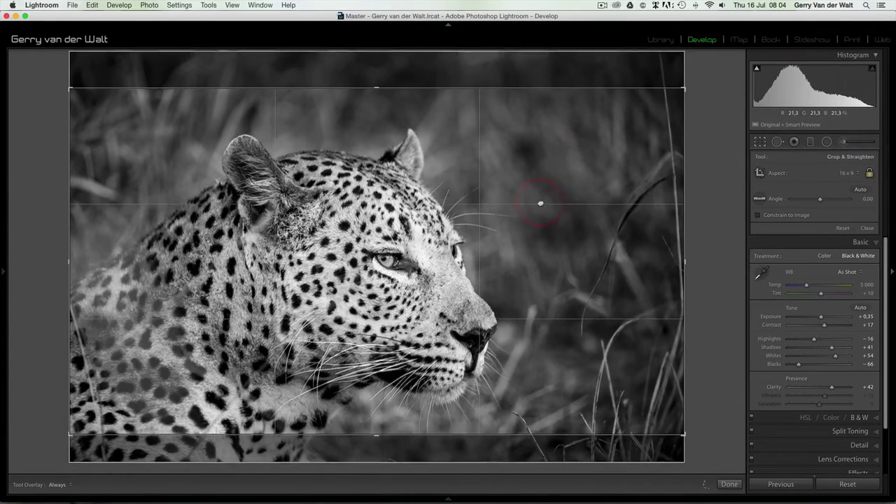
pyautogui.click(538, 280)
pyautogui.moveTo(538, 280); pyautogui.dragTo(551, 283)
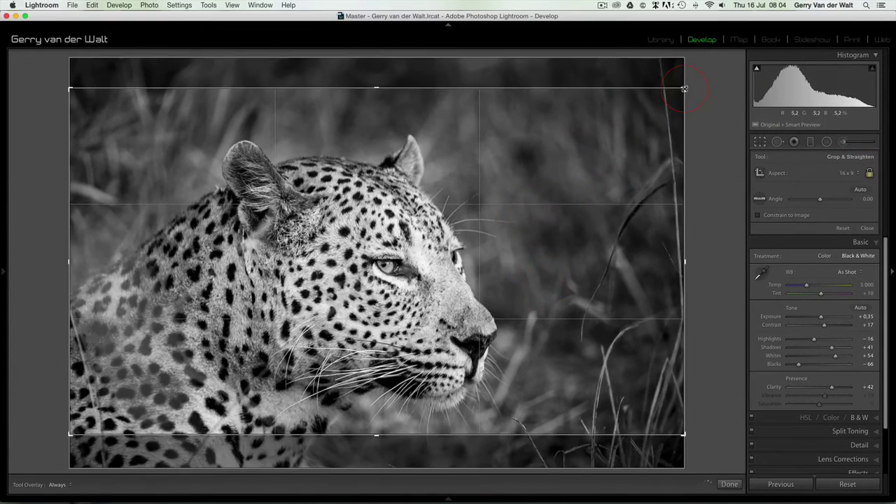
pyautogui.moveTo(684, 89); pyautogui.dragTo(652, 106)
pyautogui.moveTo(536, 258); pyautogui.dragTo(462, 259)
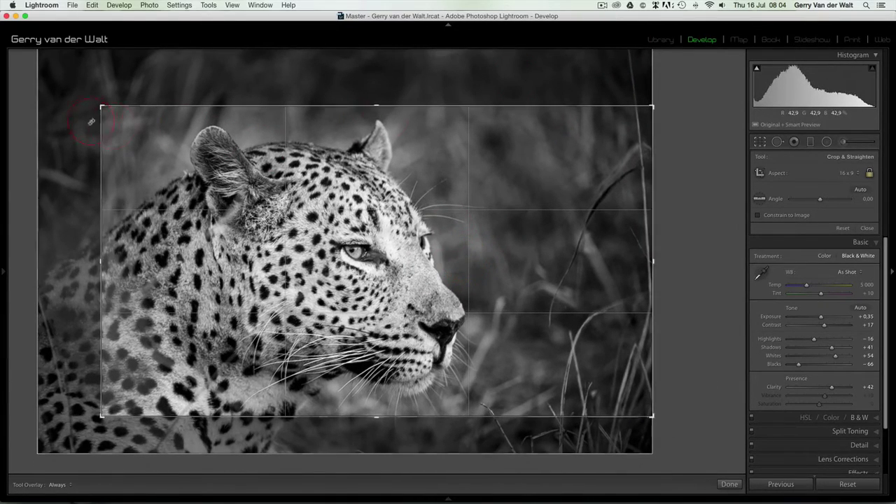
pyautogui.moveTo(101, 106); pyautogui.dragTo(84, 96)
pyautogui.press('Return')
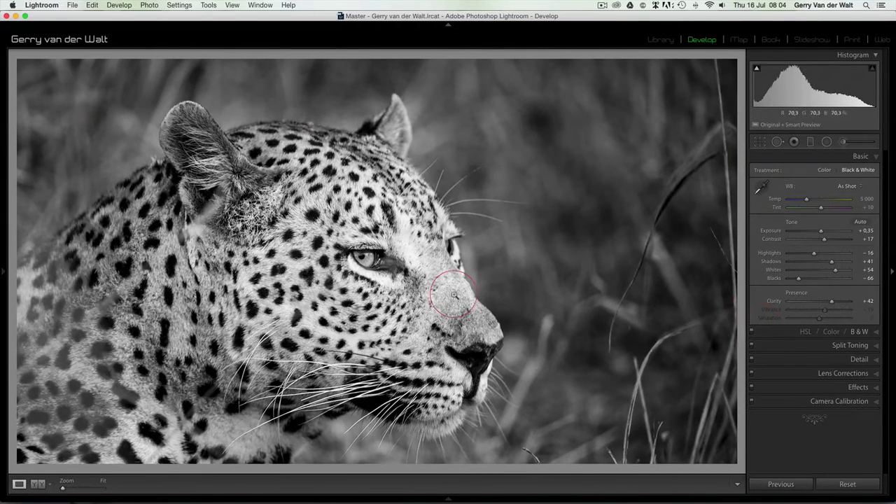
# - Reduce the photo's Clarity to +27 and compare the result with the original in the side-by-side before and after view
pyautogui.click(867, 223)
pyautogui.click(831, 302)
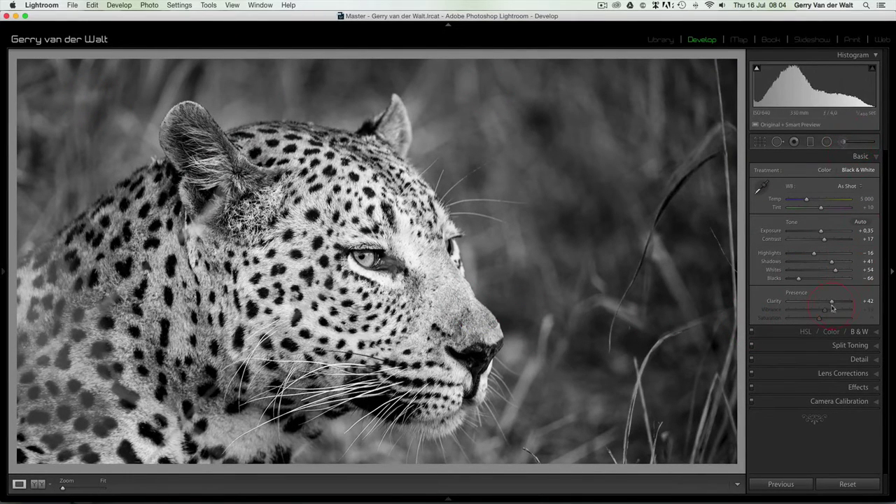
pyautogui.moveTo(828, 303); pyautogui.dragTo(826, 304)
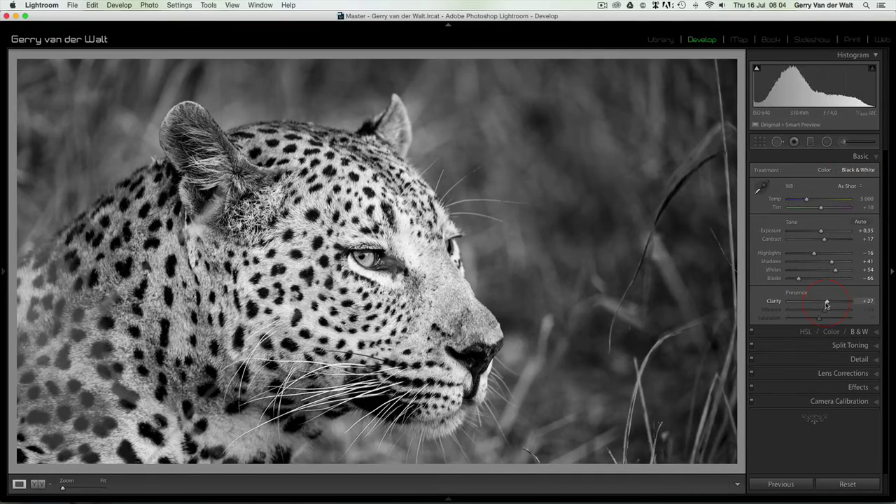
pyautogui.press('y')
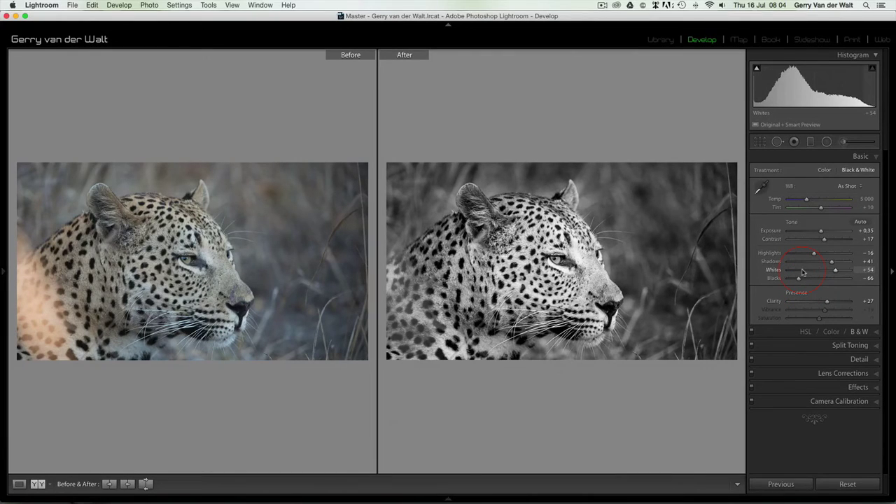
pyautogui.press('y')
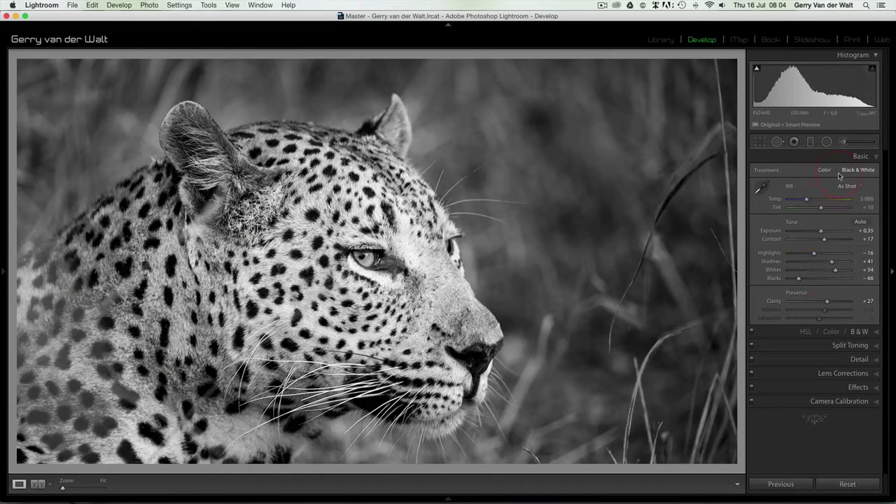
# - Duplicate the adjustment brush mask over the background beside the leopard's face and set the copy's Exposure to -0.43
pyautogui.click(842, 142)
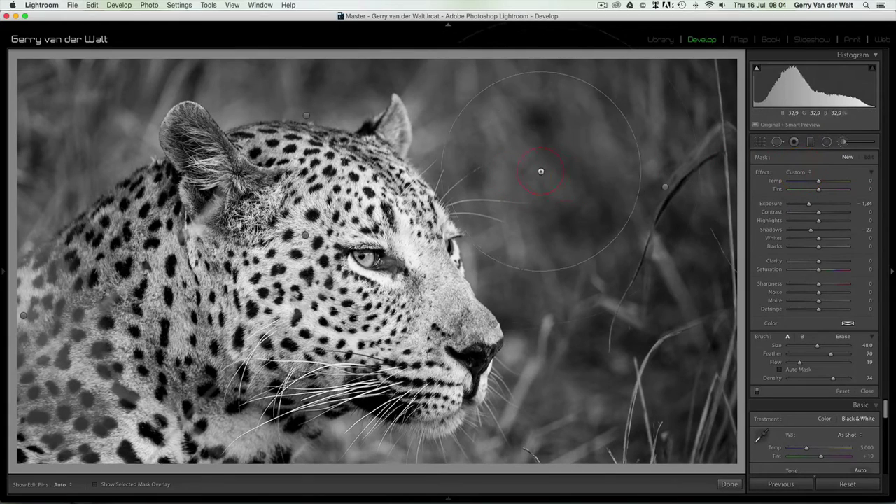
pyautogui.click(665, 188)
pyautogui.moveTo(665, 188)
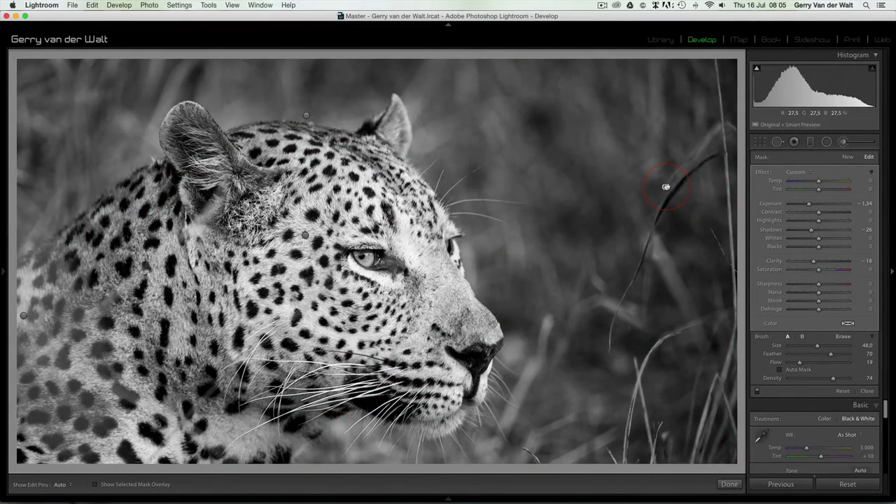
pyautogui.rightClick(665, 187)
pyautogui.press('Escape')
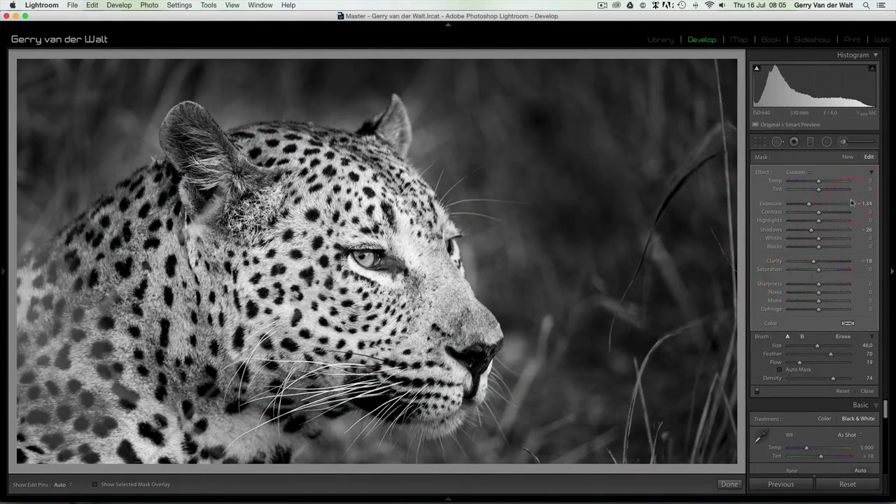
pyautogui.moveTo(810, 204); pyautogui.dragTo(812, 204)
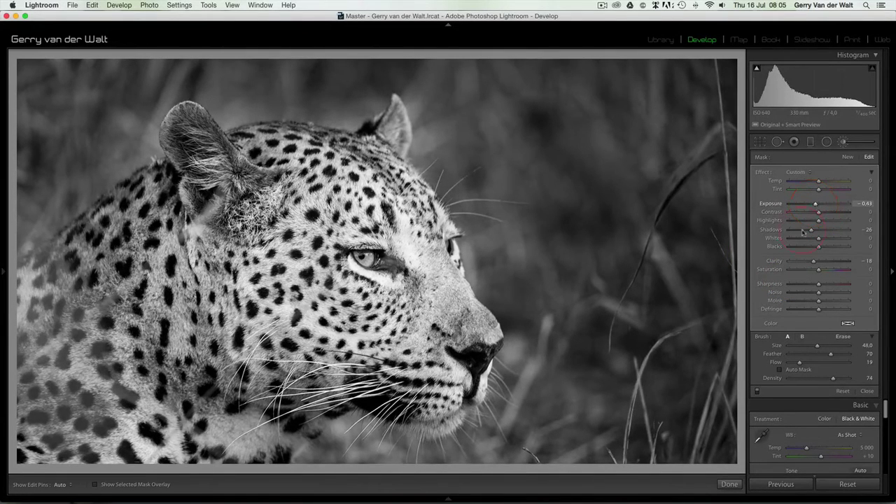
# - Toggle the brush adjustments off and on repeatedly to compare the photo with and without them
pyautogui.click(757, 391)
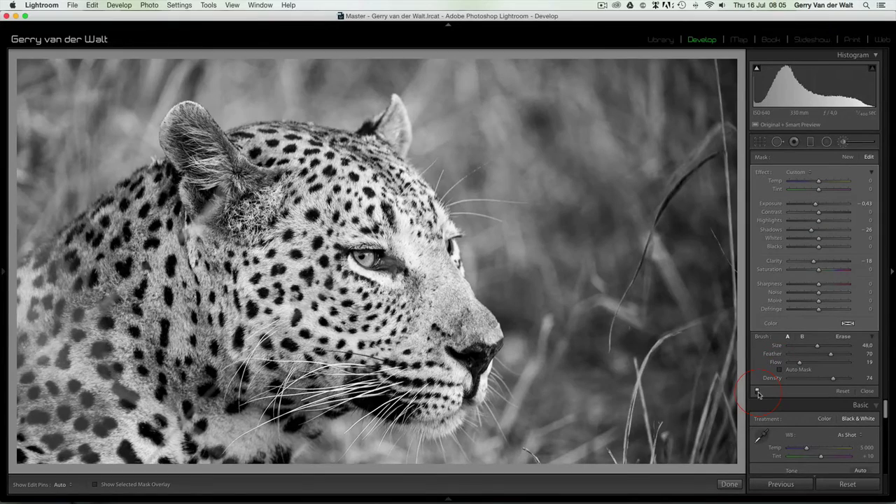
pyautogui.click(758, 391)
pyautogui.click(757, 391)
pyautogui.click(757, 392)
pyautogui.click(757, 392)
pyautogui.click(757, 391)
pyautogui.click(757, 391)
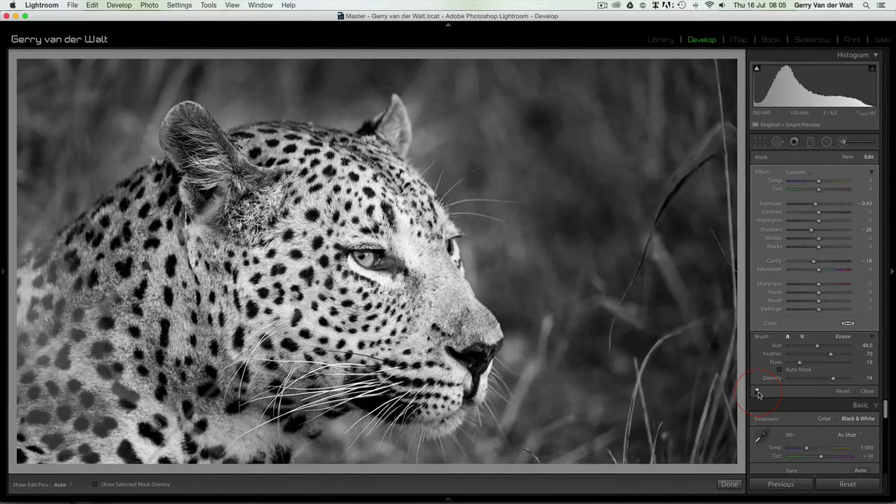
pyautogui.click(757, 391)
pyautogui.click(757, 391)
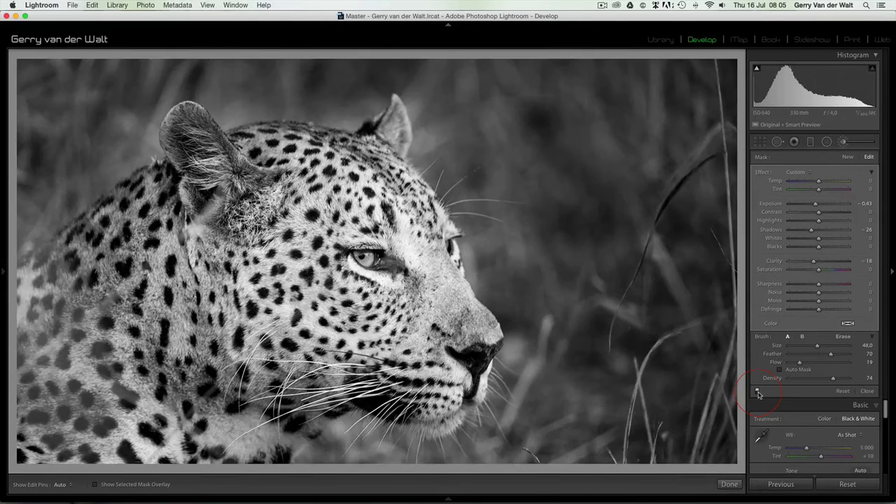
# - Hide the side panels, look over all the leopard versions in the library grid, and open WildEye-RAW2.dng enlarged
pyautogui.press('Tab')
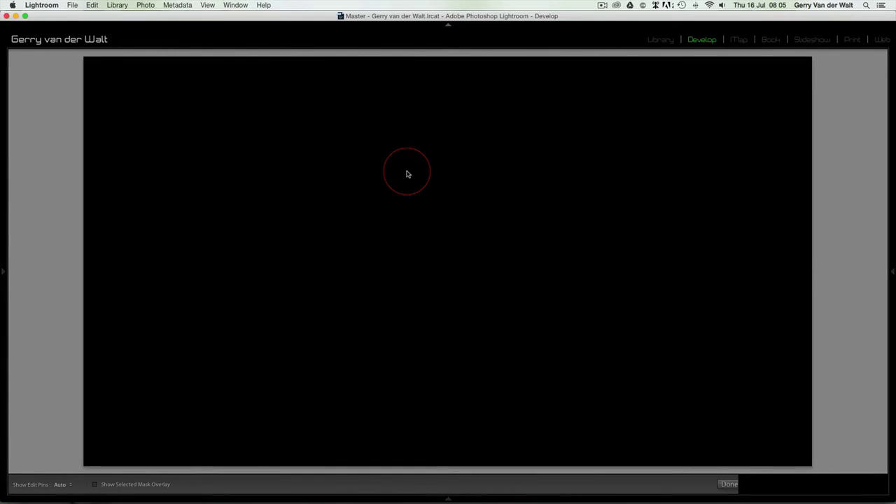
pyautogui.press('g')
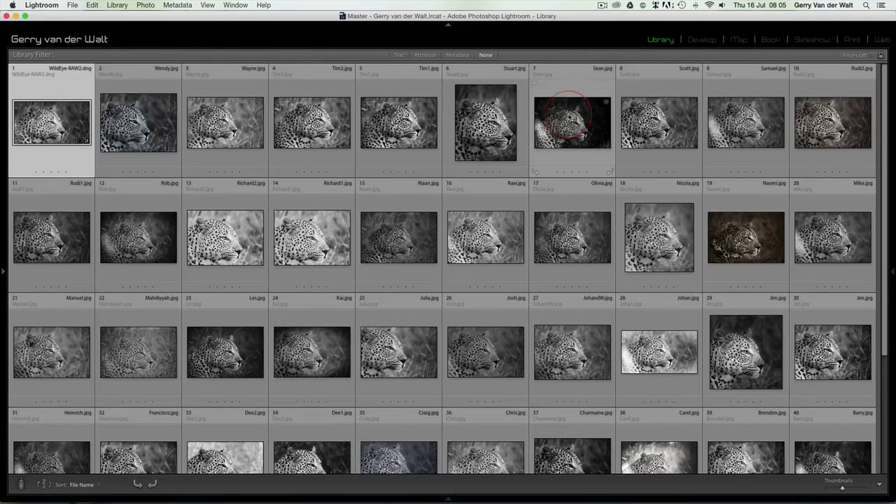
pyautogui.scroll(-1, 578, 116)
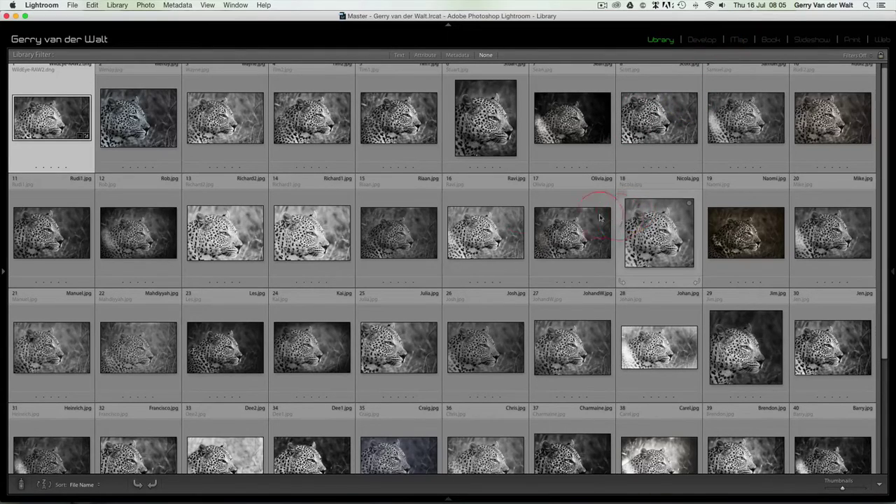
pyautogui.doubleClick(42, 128)
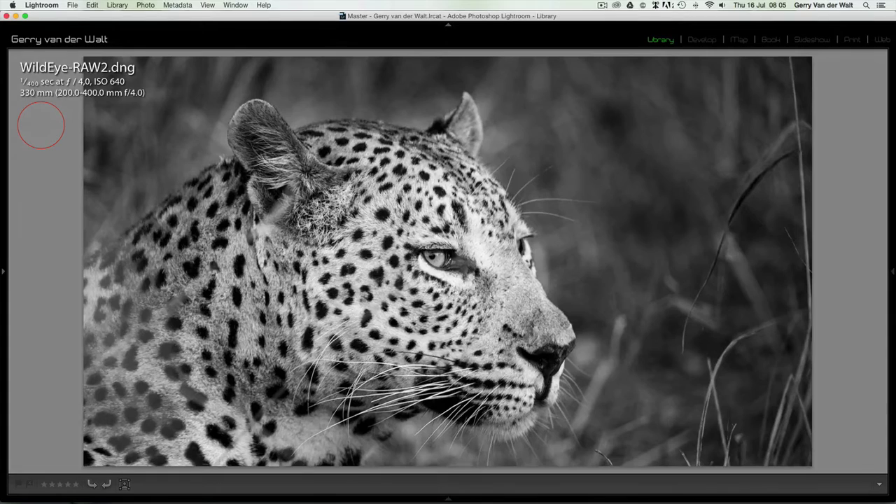
# - Browse back and forth through the other submitted leopard edits at enlarged size to compare their tones and crops
pyautogui.press('Right')
pyautogui.press('Right')
pyautogui.press('Left')
pyautogui.press('Left')
pyautogui.press('Left')
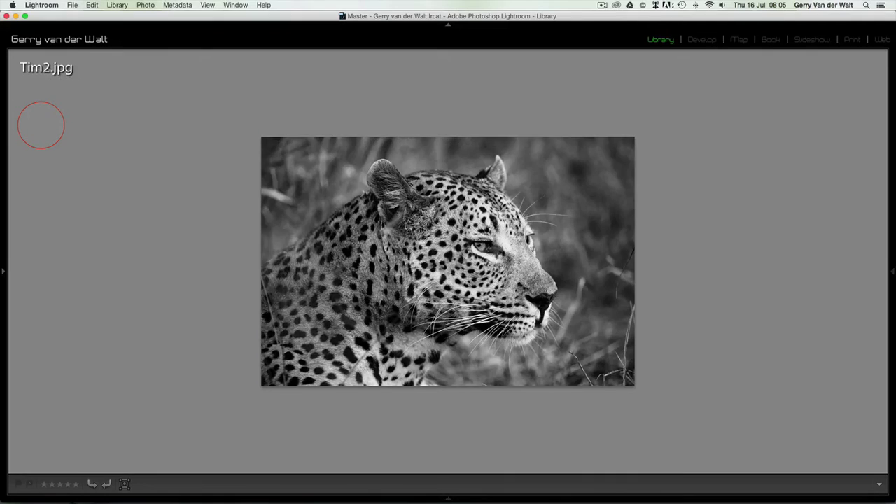
pyautogui.press('Left')
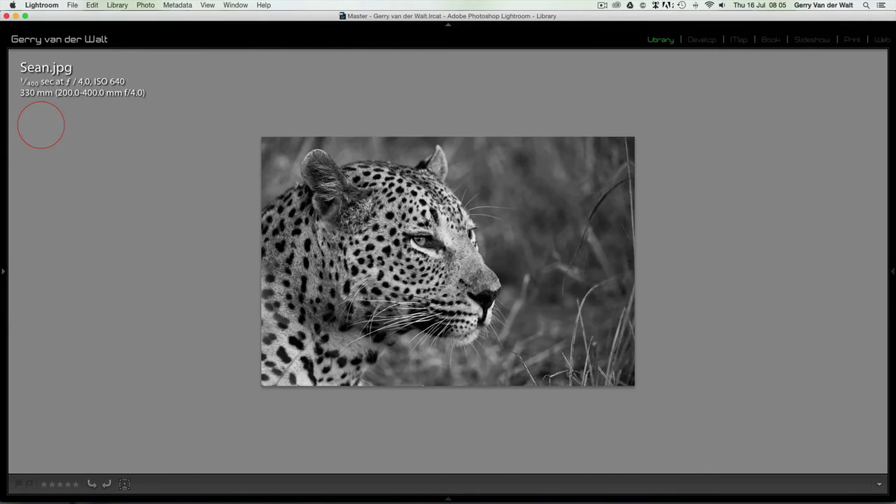
pyautogui.press('Left')
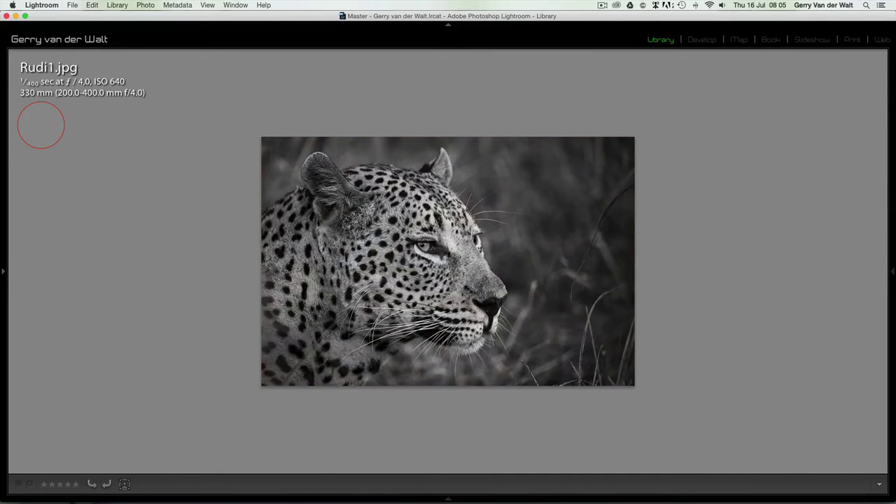
pyautogui.press('Left')
pyautogui.press('Left')
pyautogui.press('Left')
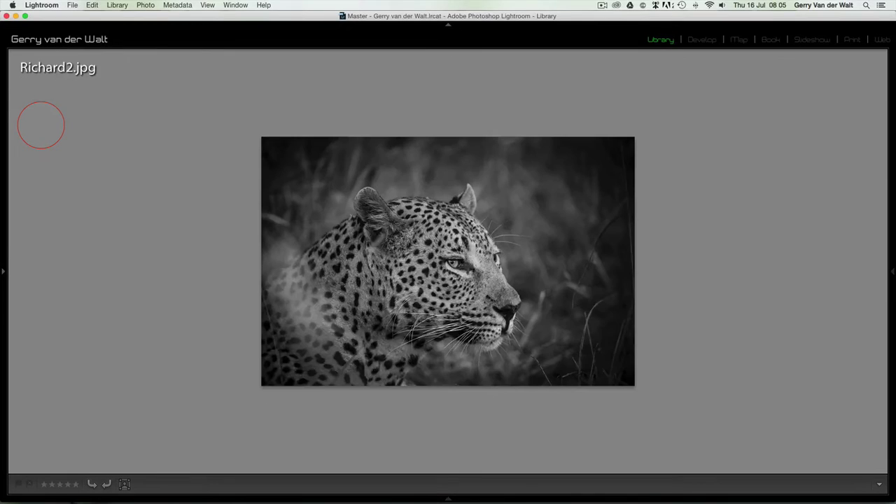
pyautogui.press('Right')
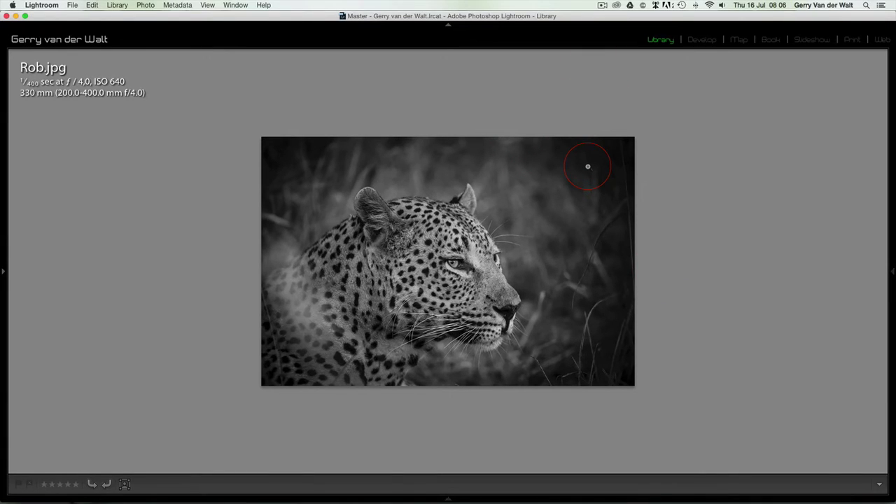
pyautogui.press('Right')
pyautogui.press('Right')
pyautogui.press('Right')
pyautogui.press('Right')
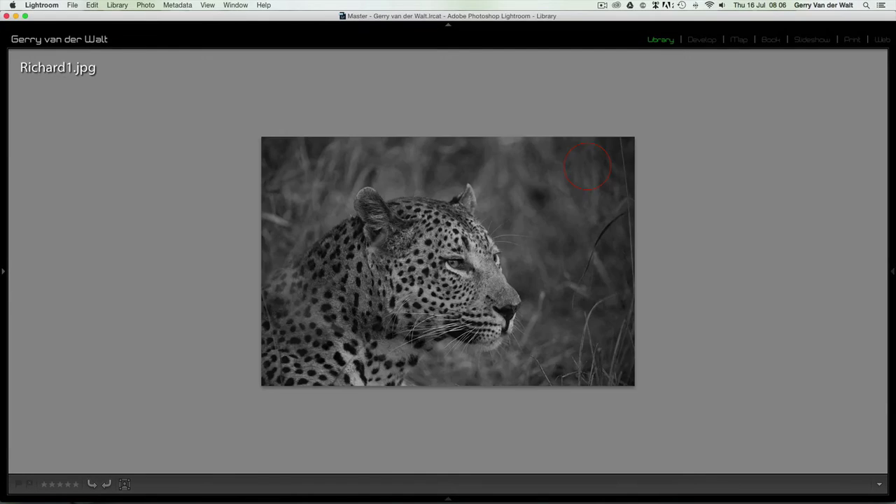
pyautogui.press('Right')
pyautogui.press('Right')
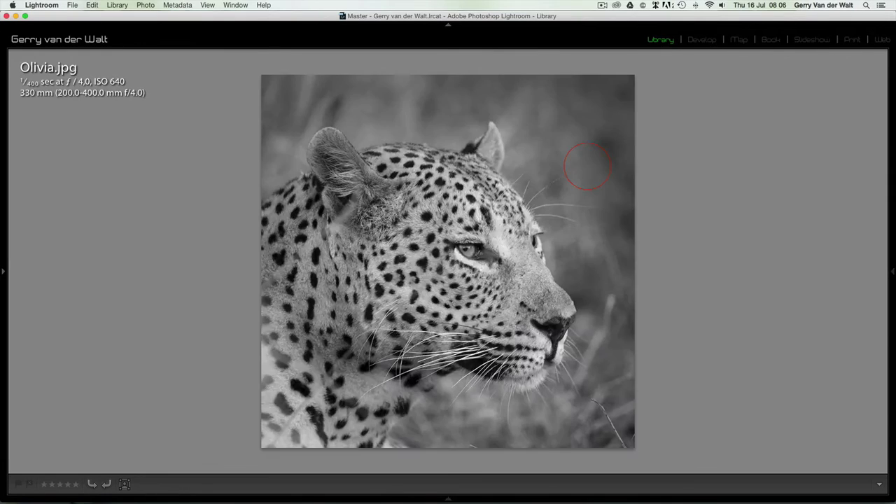
pyautogui.press('Right')
pyautogui.press('Right')
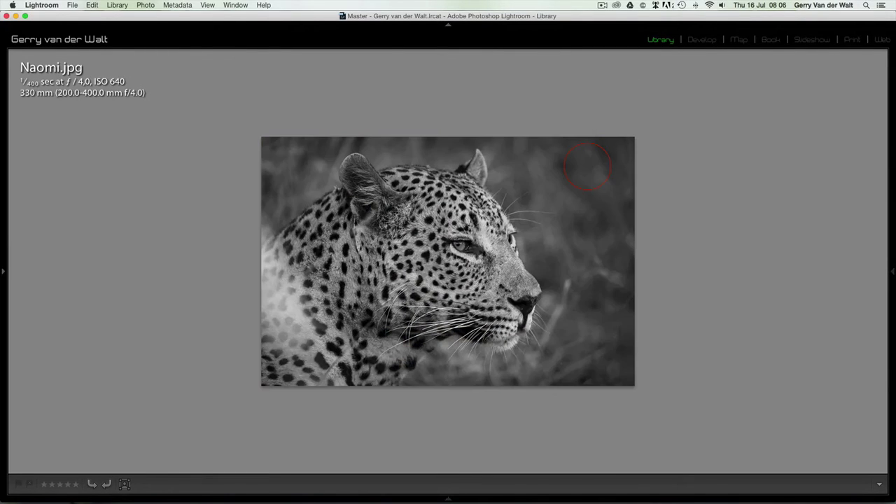
pyautogui.press('Right')
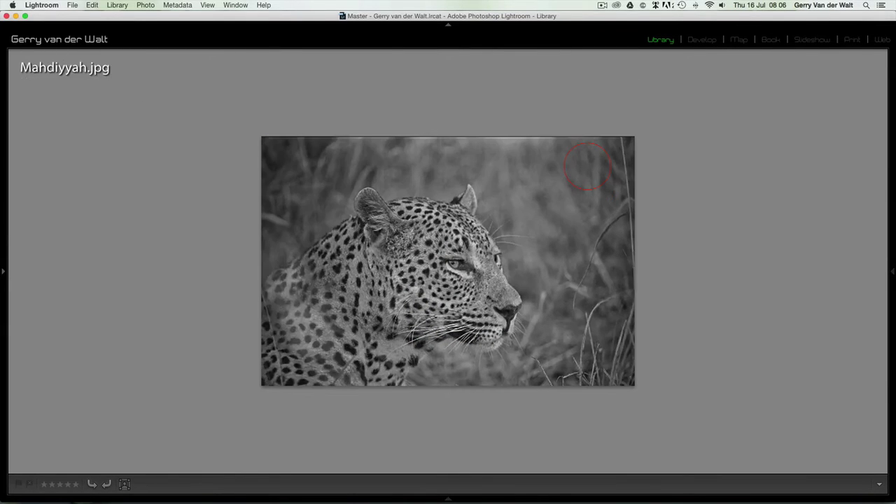
pyautogui.press('Left')
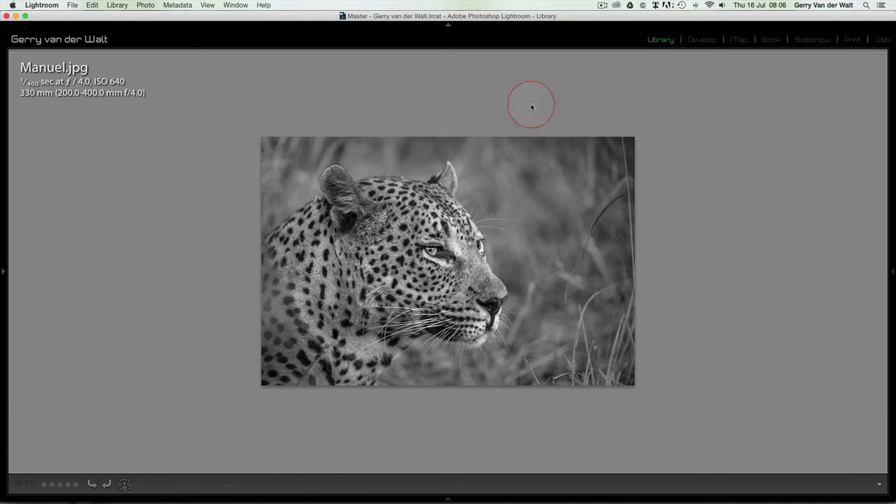
pyautogui.press('Left')
pyautogui.press('Left')
pyautogui.press('Left')
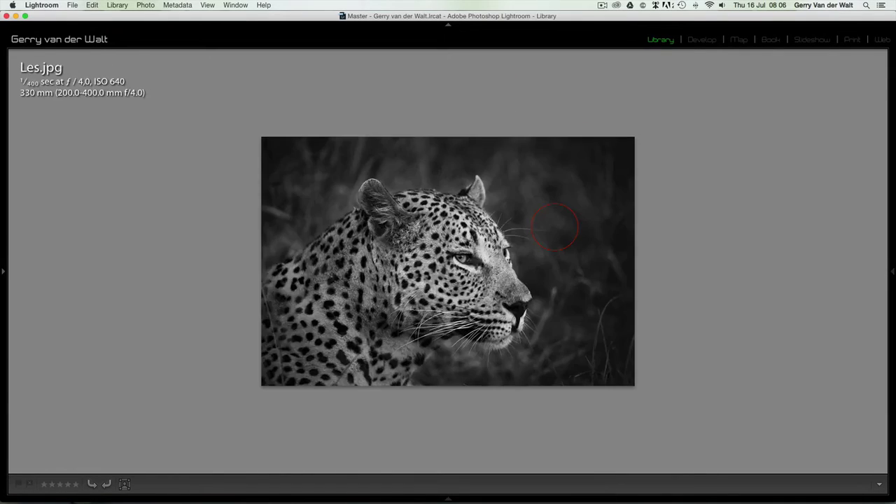
pyautogui.press('Left')
pyautogui.press('Left')
pyautogui.press('Left')
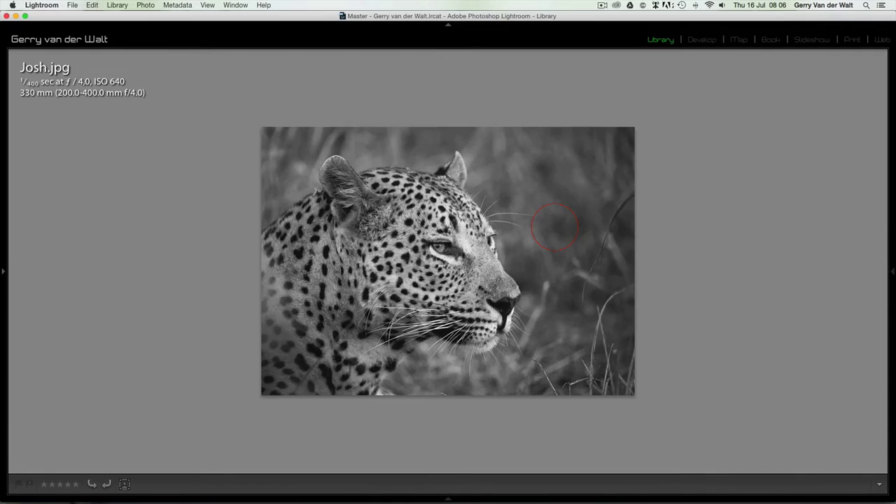
pyautogui.press('Left')
pyautogui.press('Left')
pyautogui.press('Left')
pyautogui.press('Left')
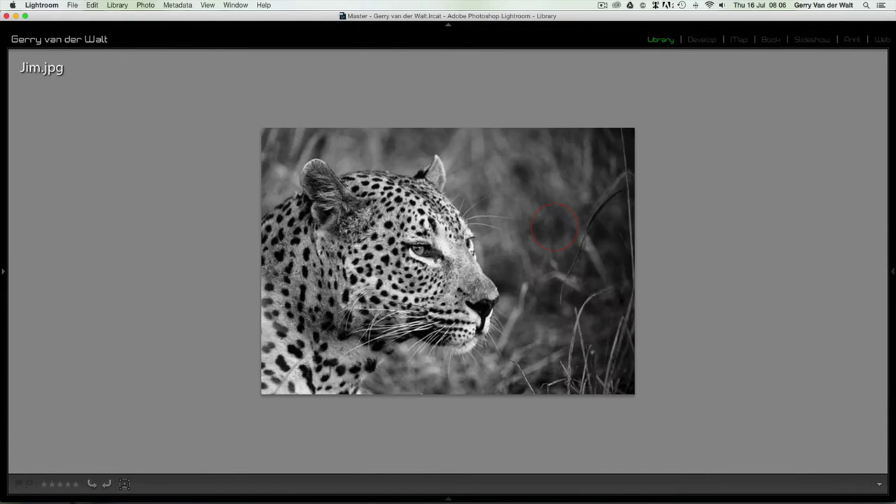
pyautogui.press('Left')
pyautogui.press('Left')
pyautogui.press('Left')
pyautogui.press('Left')
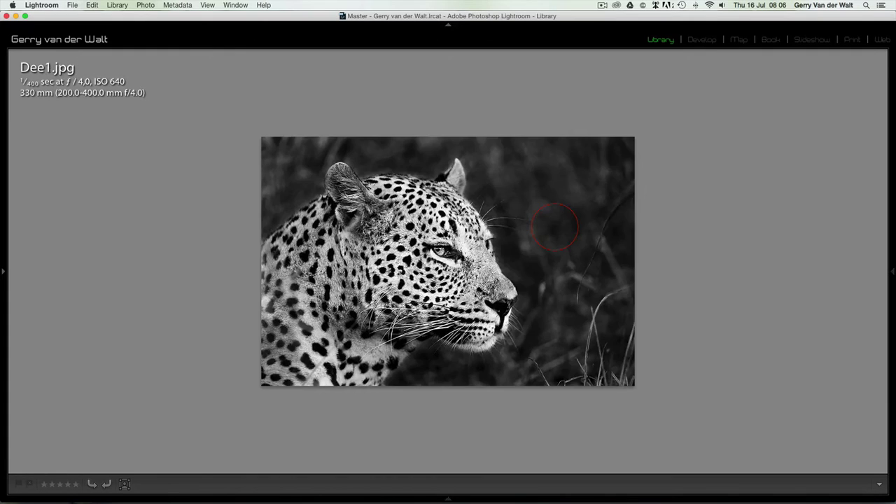
pyautogui.press('Left')
pyautogui.press('Left')
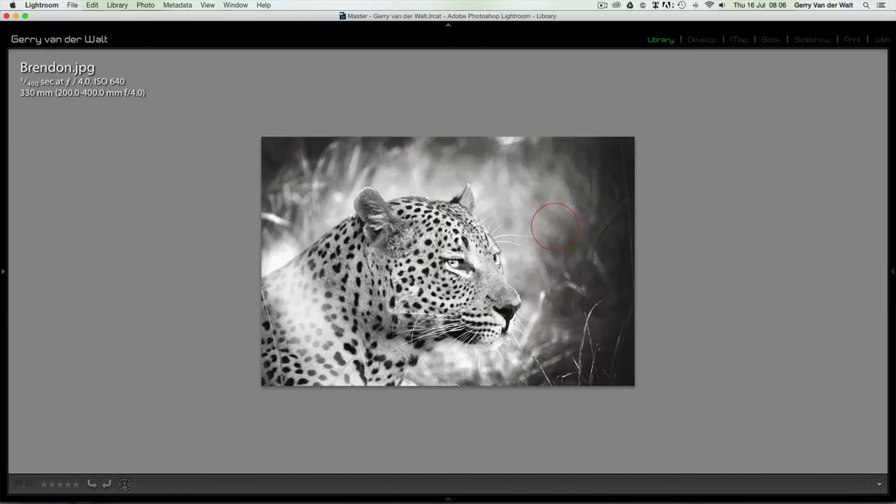
pyautogui.press('Right')
pyautogui.press('Left')
pyautogui.press('Left')
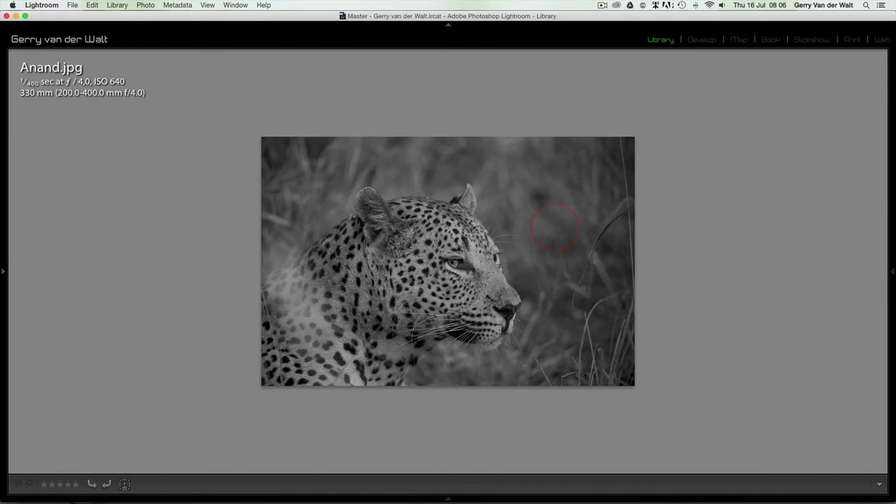
# - Return to the thumbnail grid and reopen the finished WildEye-RAW2.dng at enlarged size
pyautogui.press('g')
pyautogui.scroll(5, 606, 389)
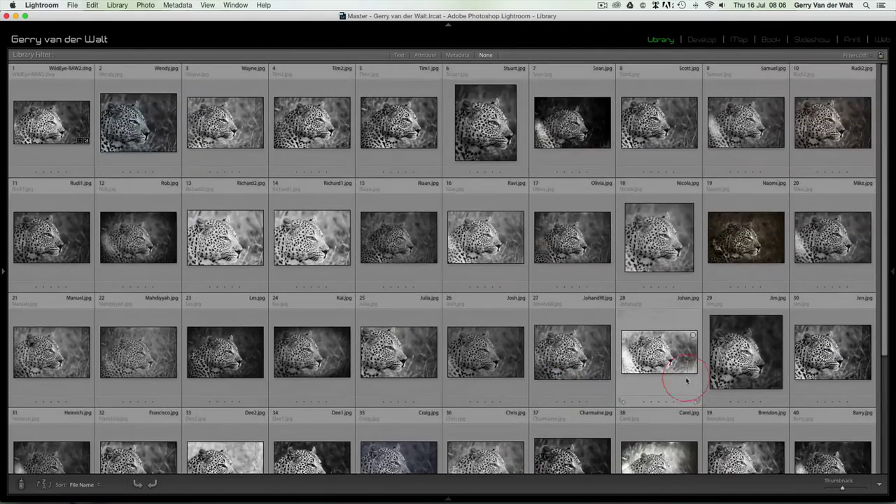
pyautogui.doubleClick(70, 90)
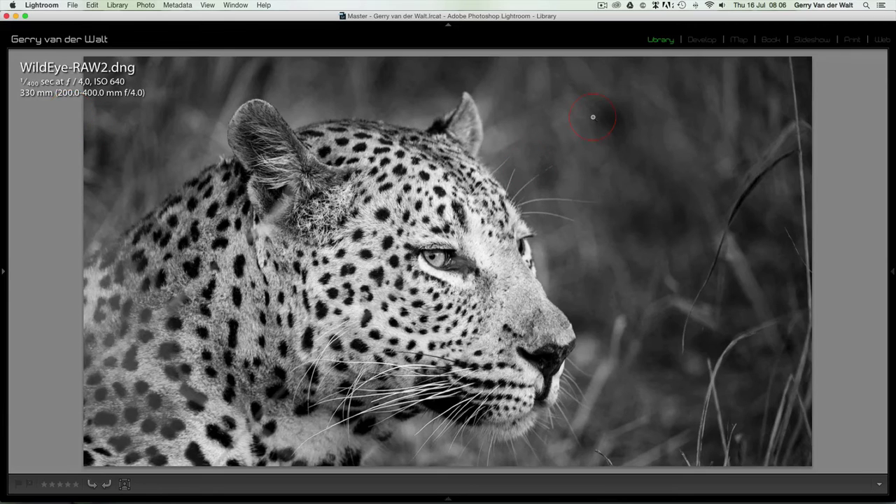